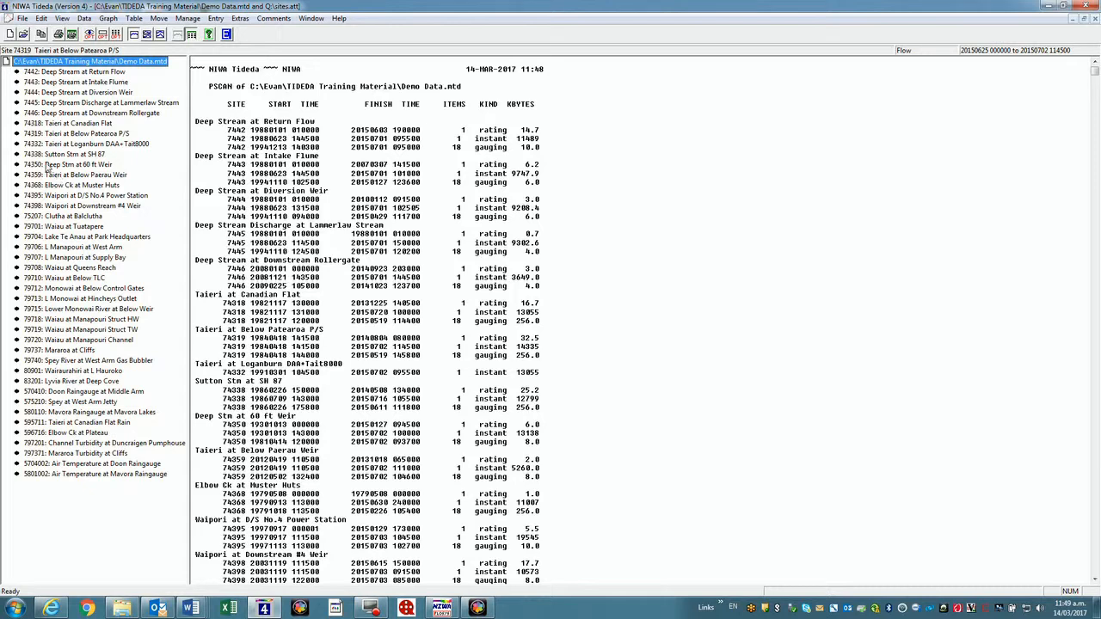
List batches and graph stage and rated flow for Taieri at Below Patearoa, then Lake Te Anau stage
{"action": "double_click", "coordinate": [37, 135]}
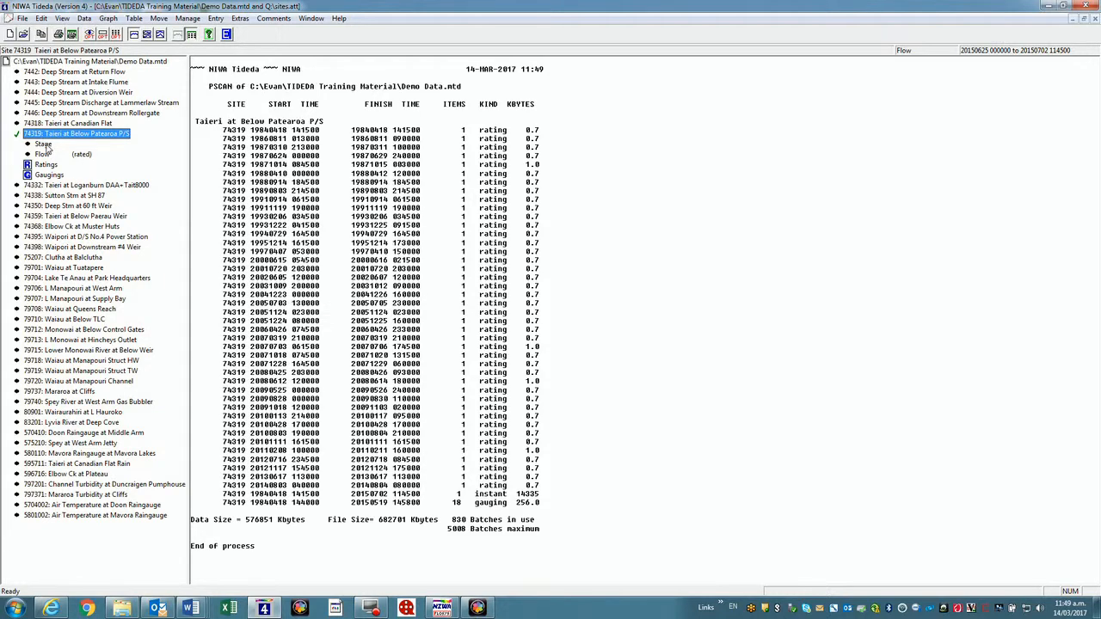
{"action": "double_click", "coordinate": [43, 145]}
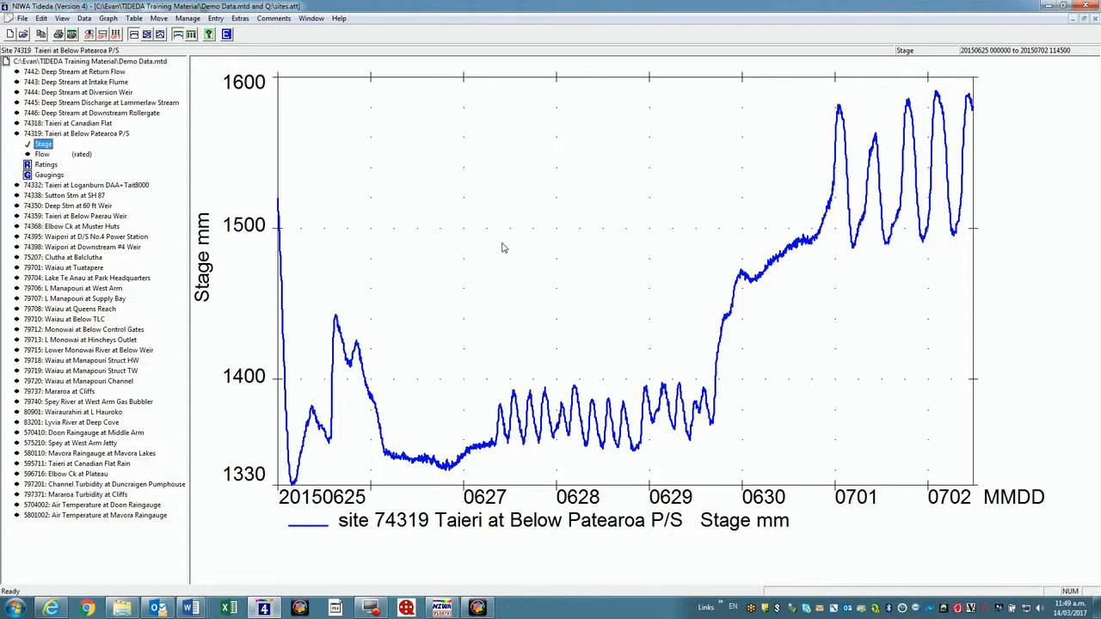
{"action": "double_click", "coordinate": [42, 154]}
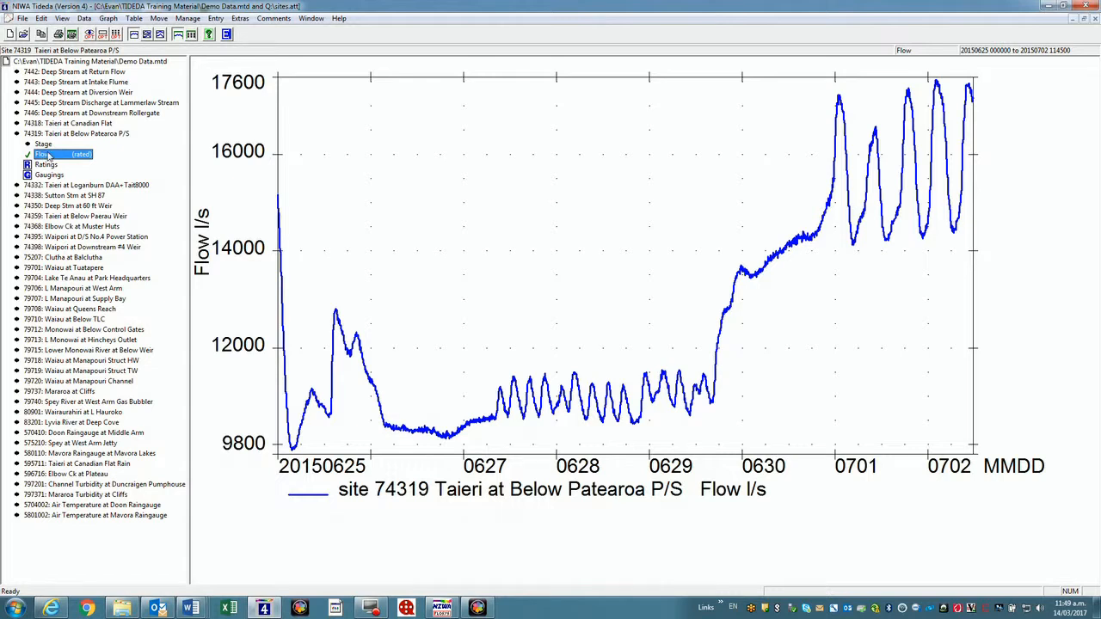
{"action": "double_click", "coordinate": [34, 279]}
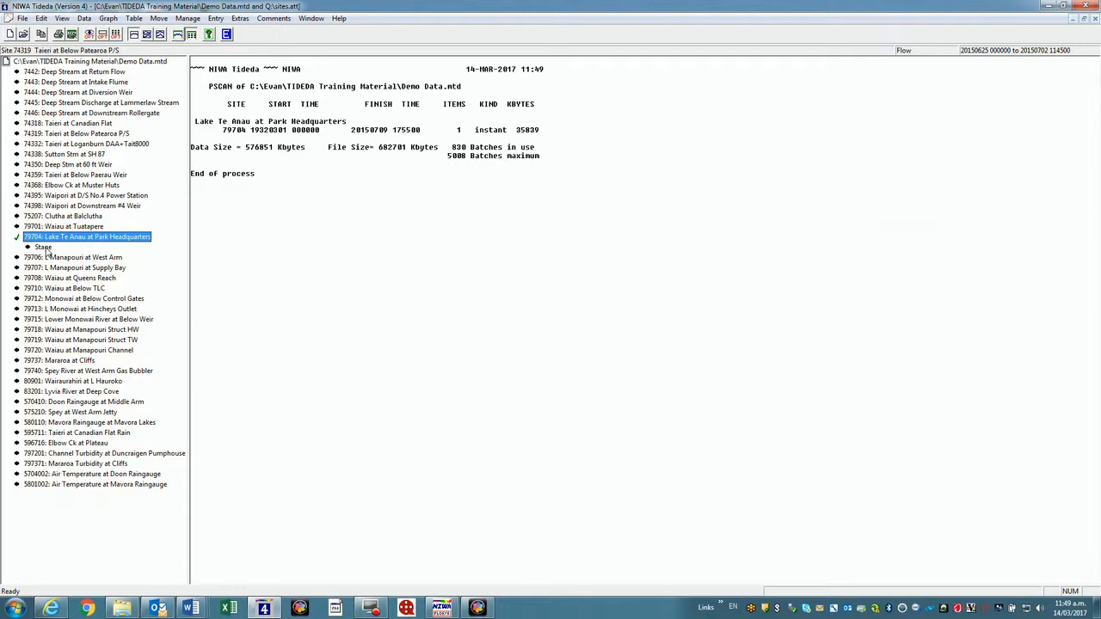
{"action": "left_click", "coordinate": [45, 248]}
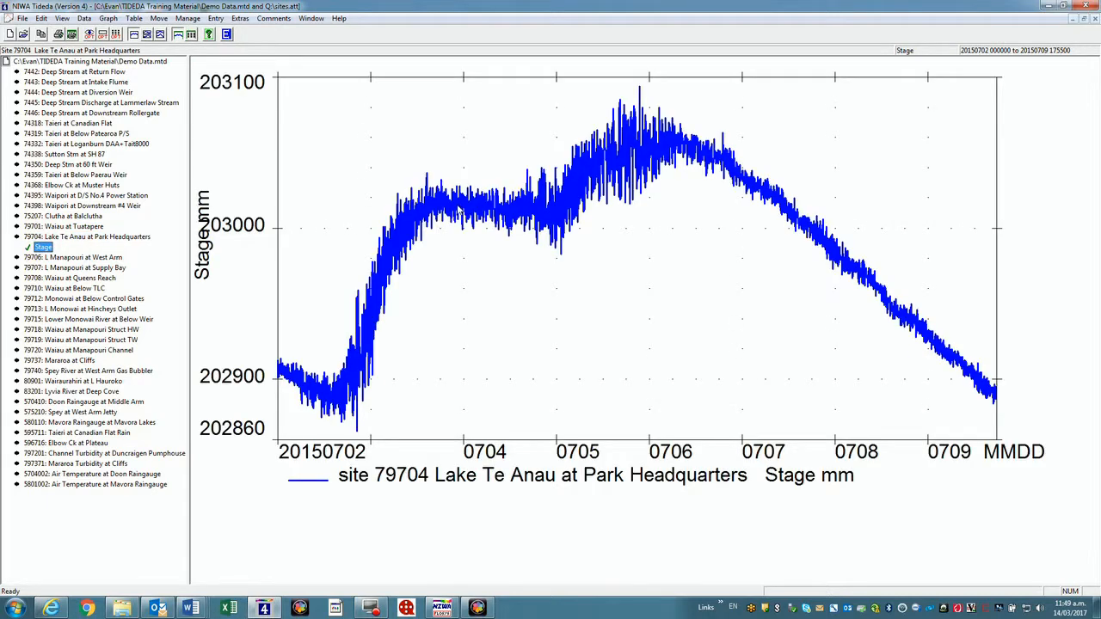
Graph stage and rated flow for Clutha at Balclutha and Sutton Stm at SH 87, ending on Sutton's batch report
{"action": "double_click", "coordinate": [32, 217]}
{"action": "left_click", "coordinate": [42, 227]}
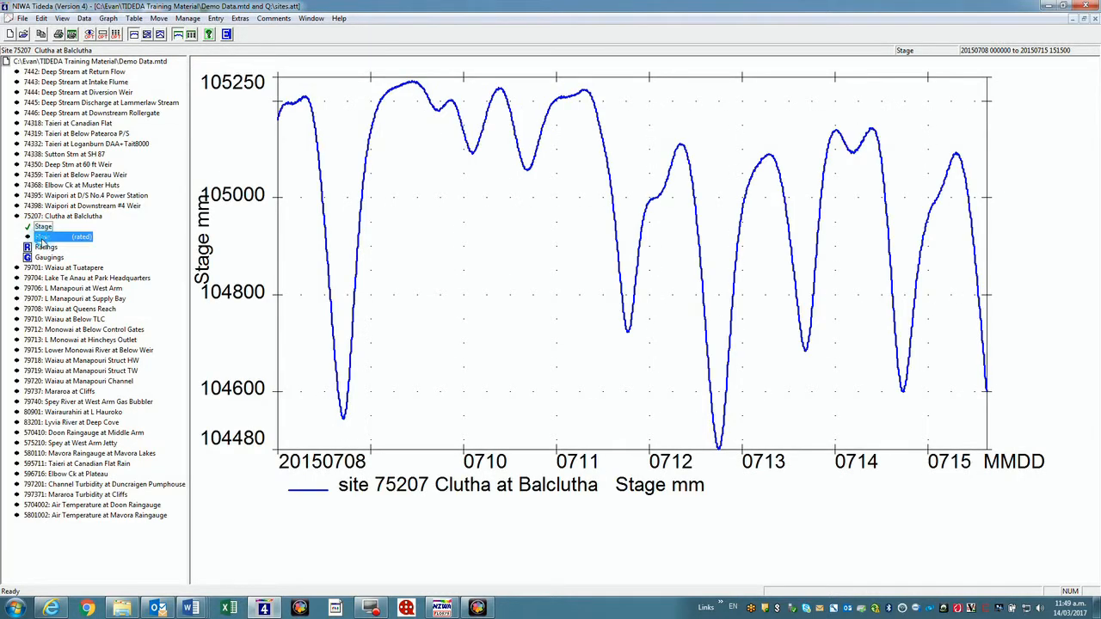
{"action": "left_click", "coordinate": [41, 240]}
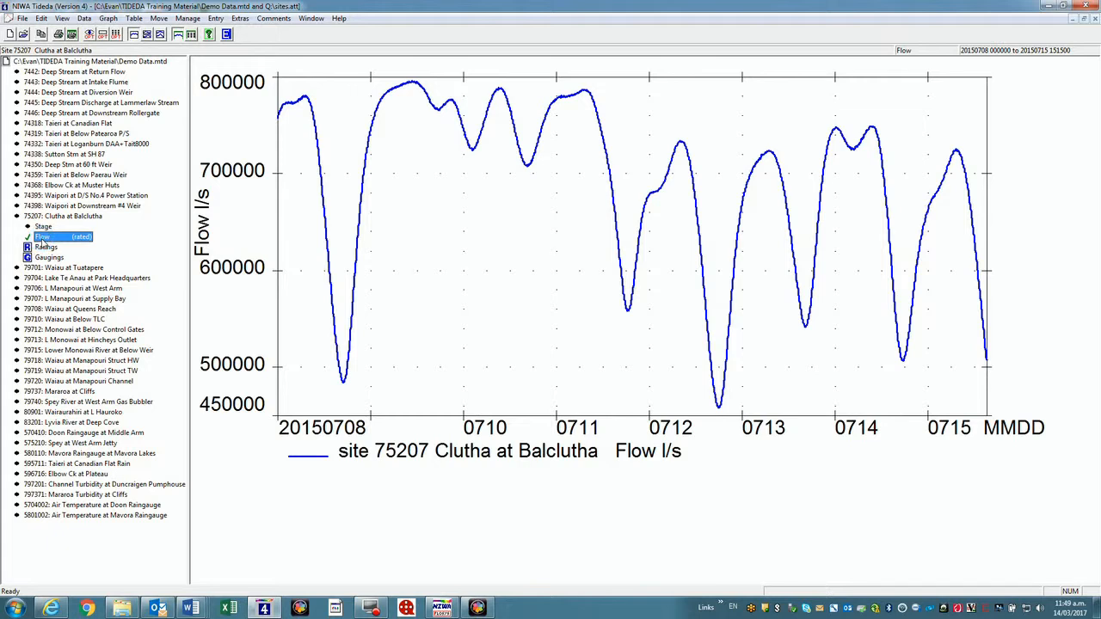
{"action": "left_click", "coordinate": [39, 155]}
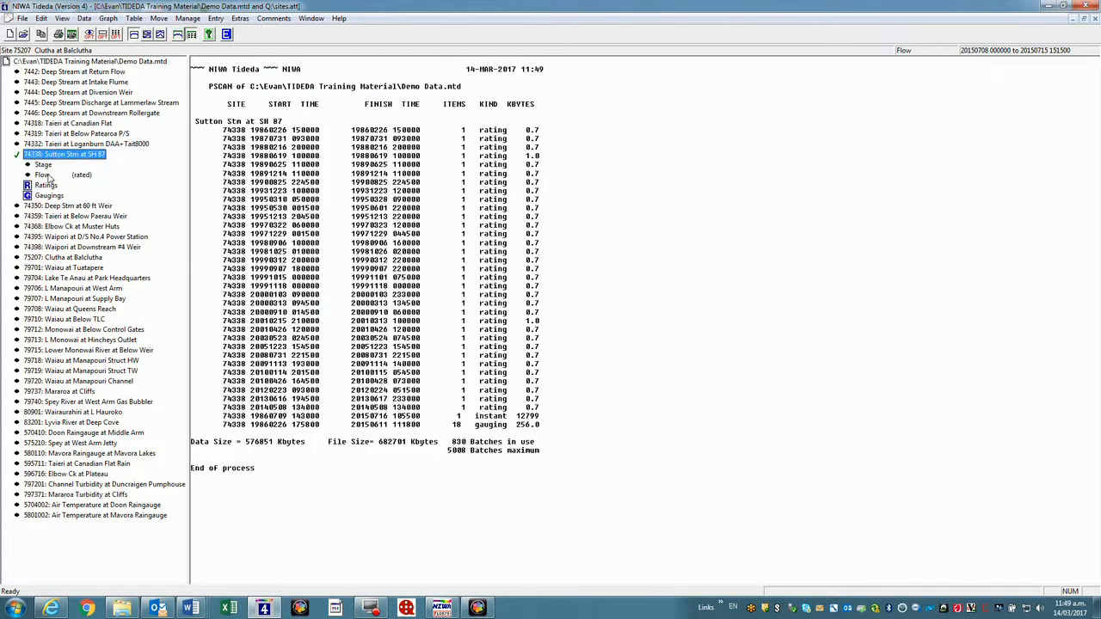
{"action": "left_click", "coordinate": [42, 166]}
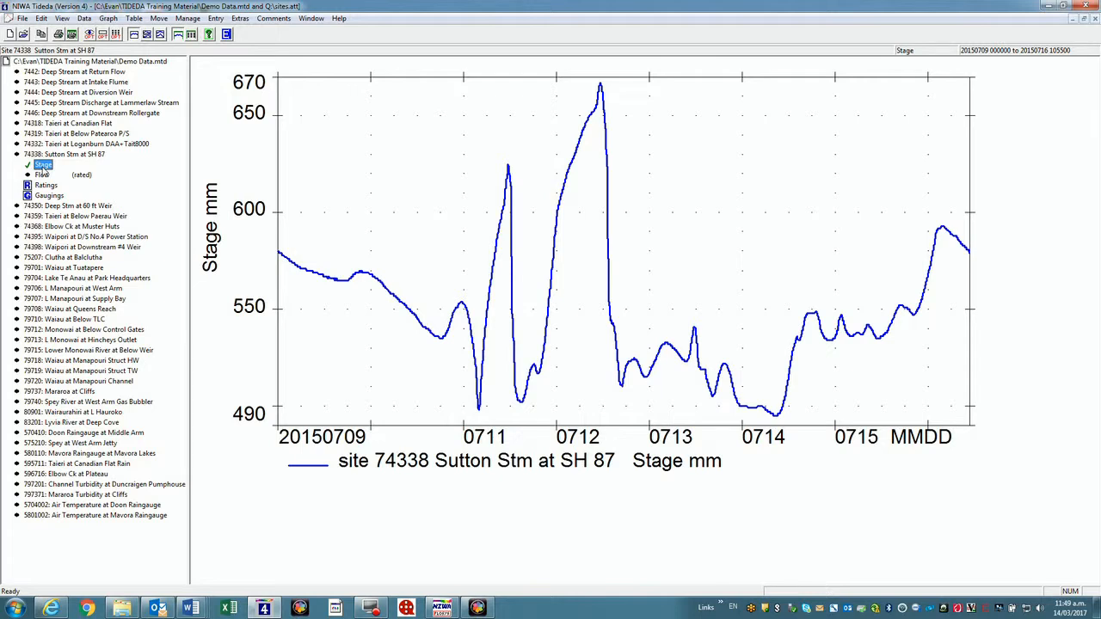
{"action": "left_click", "coordinate": [41, 177]}
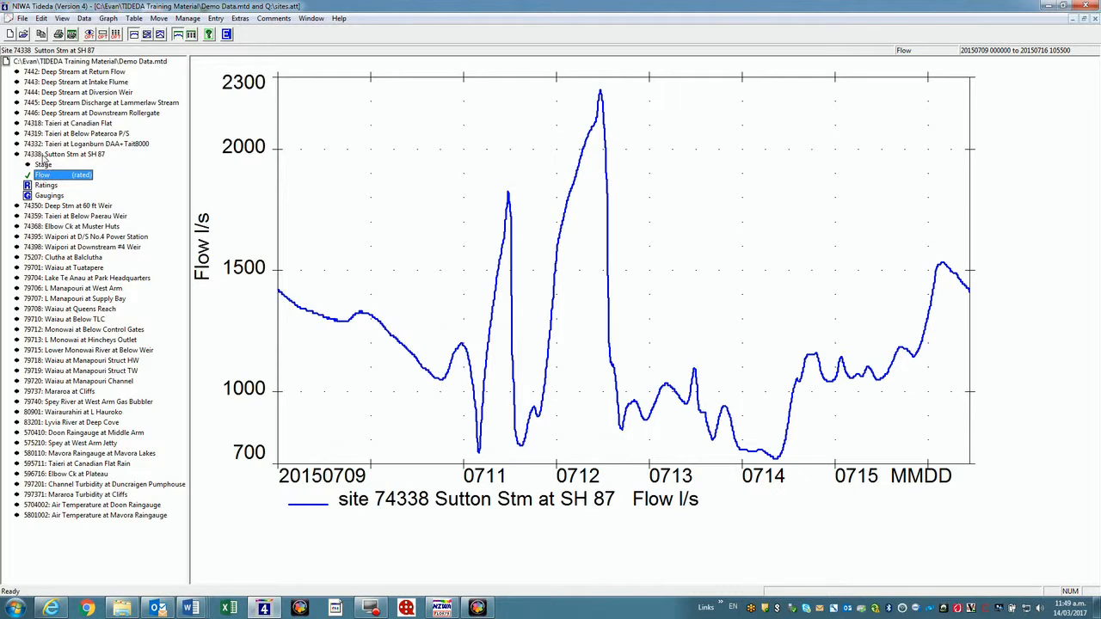
{"action": "left_click", "coordinate": [41, 155]}
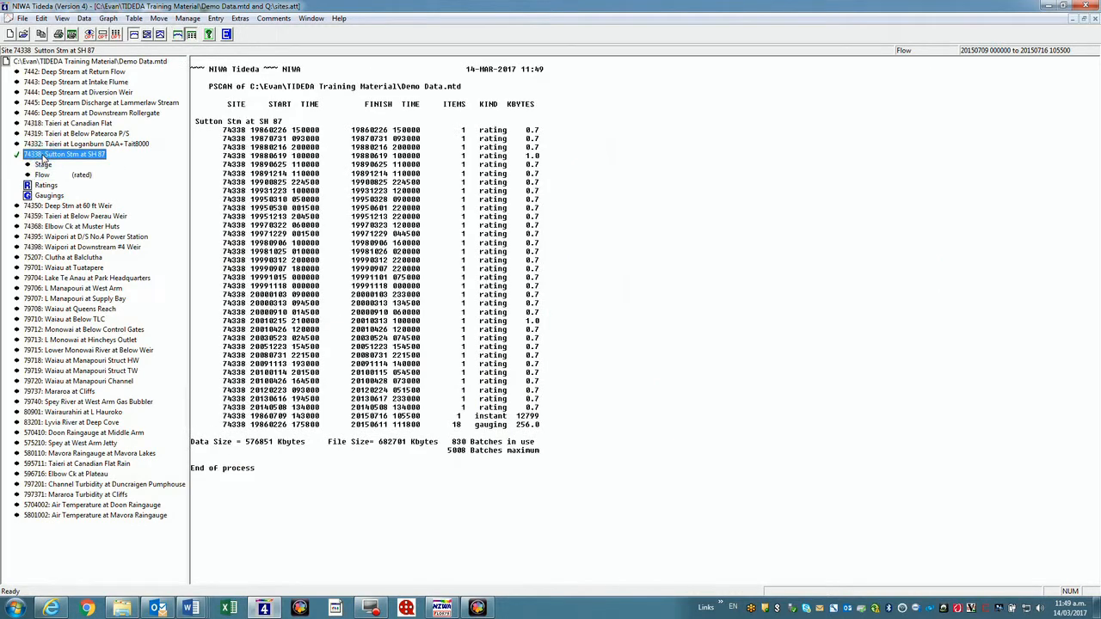
{"action": "left_click", "coordinate": [107, 18]}
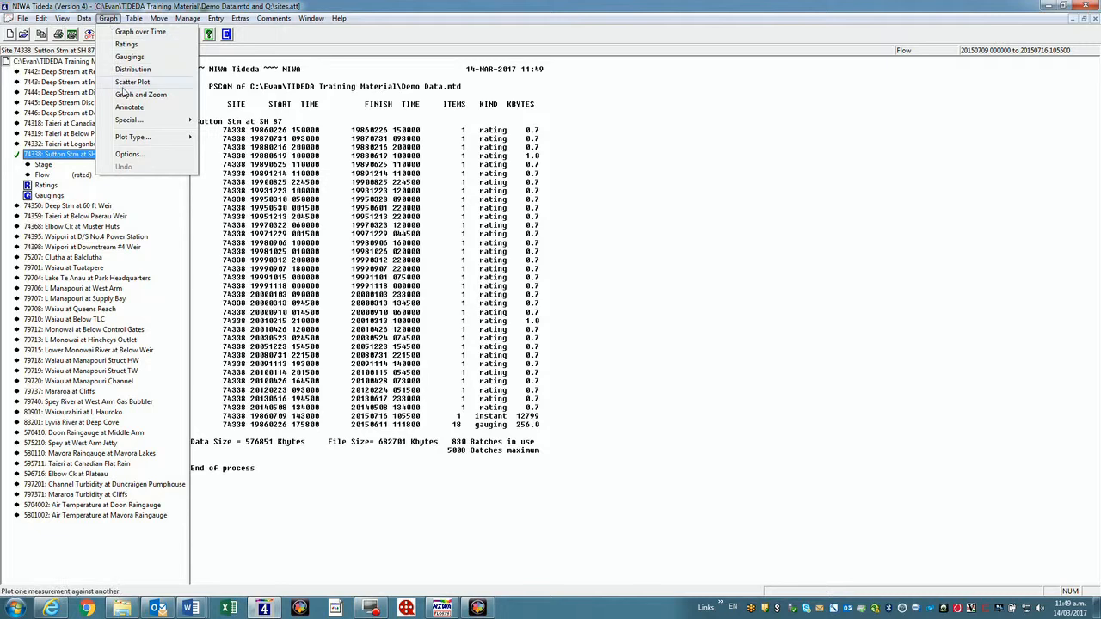
{"action": "left_click", "coordinate": [124, 96]}
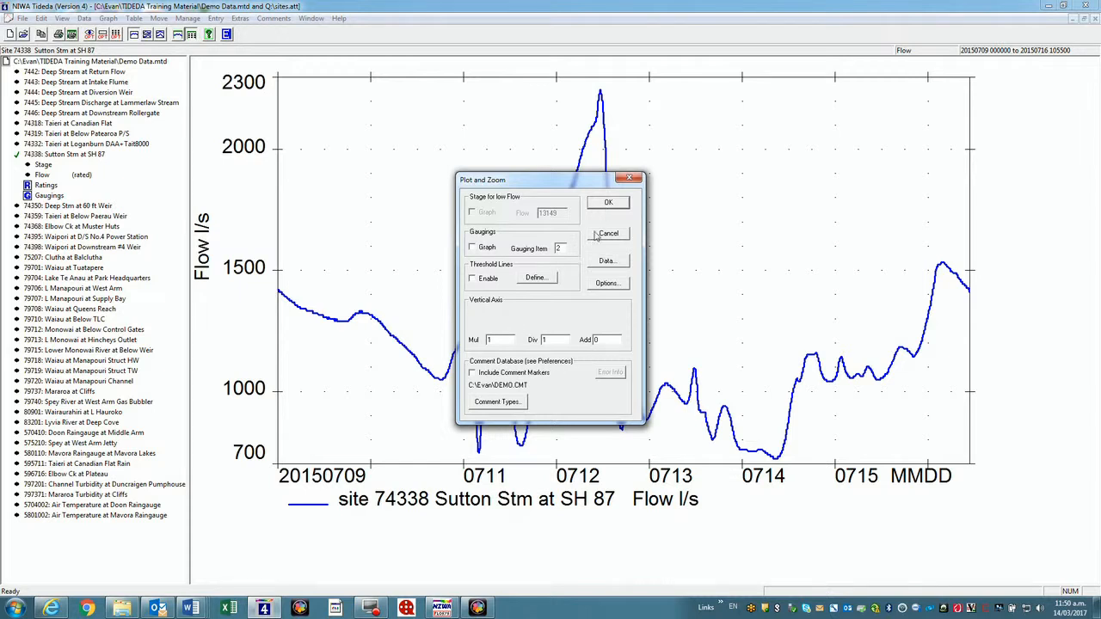
{"action": "left_click", "coordinate": [609, 205]}
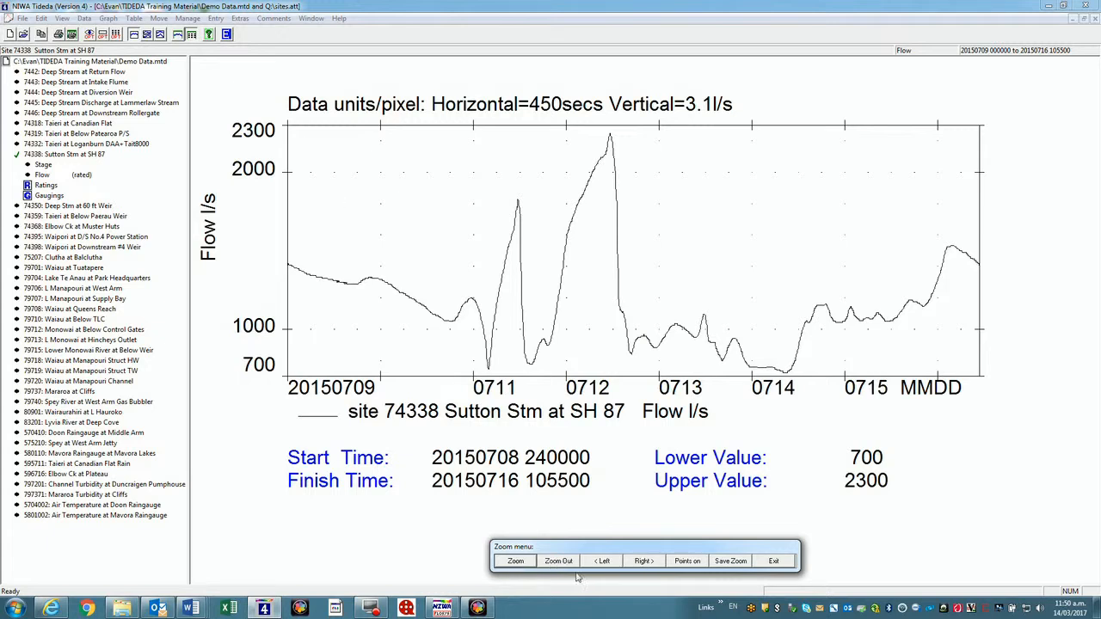
{"action": "left_click", "coordinate": [515, 561]}
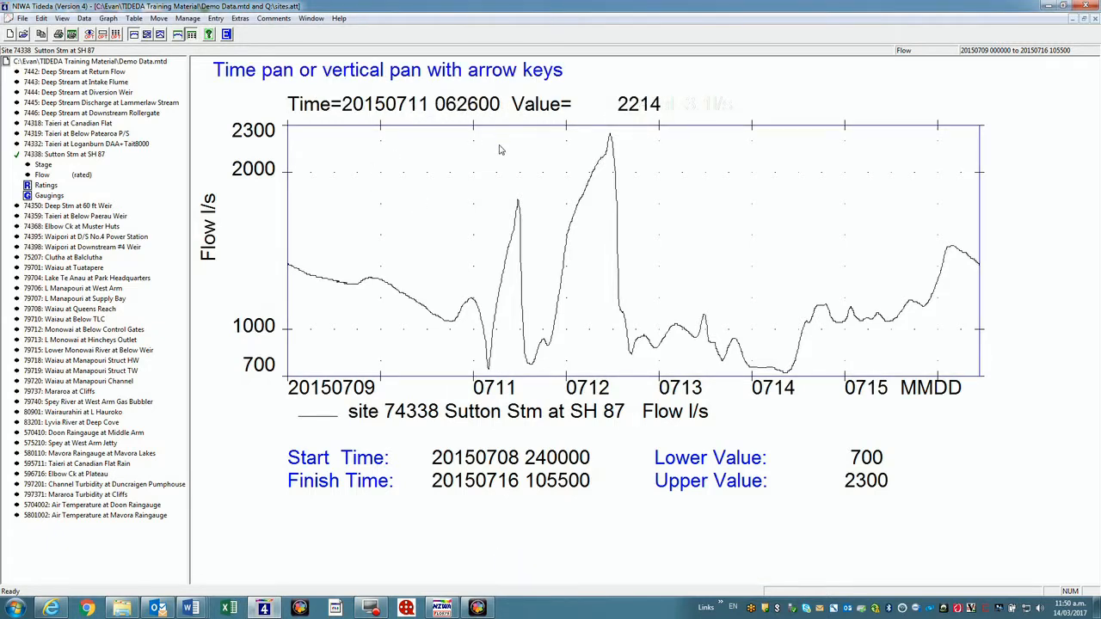
{"action": "left_click", "coordinate": [651, 126]}
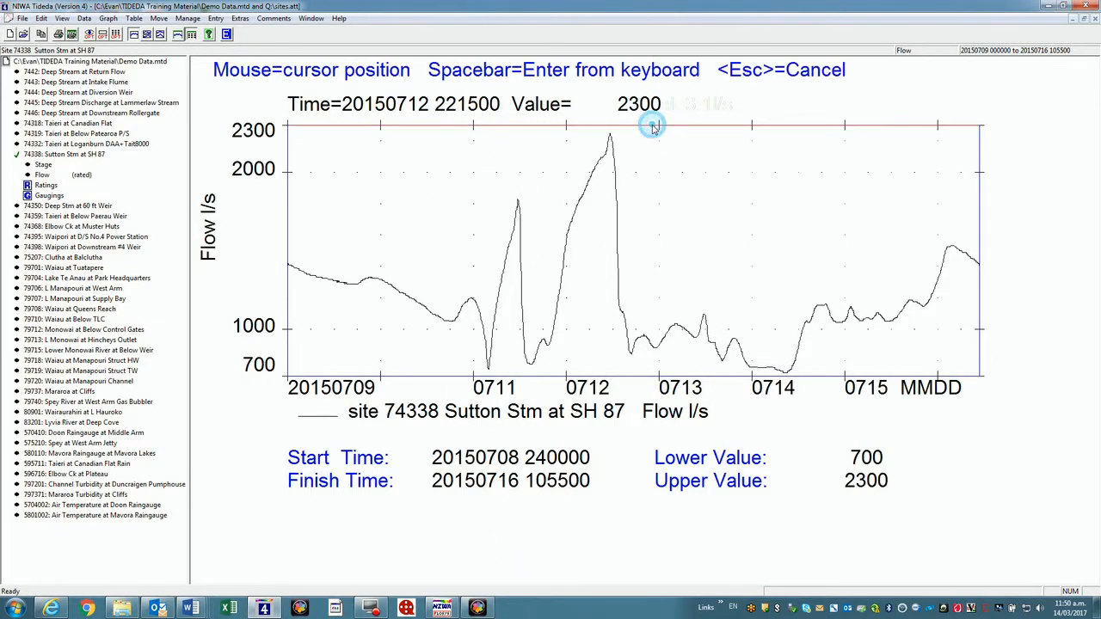
{"action": "left_click", "coordinate": [559, 130]}
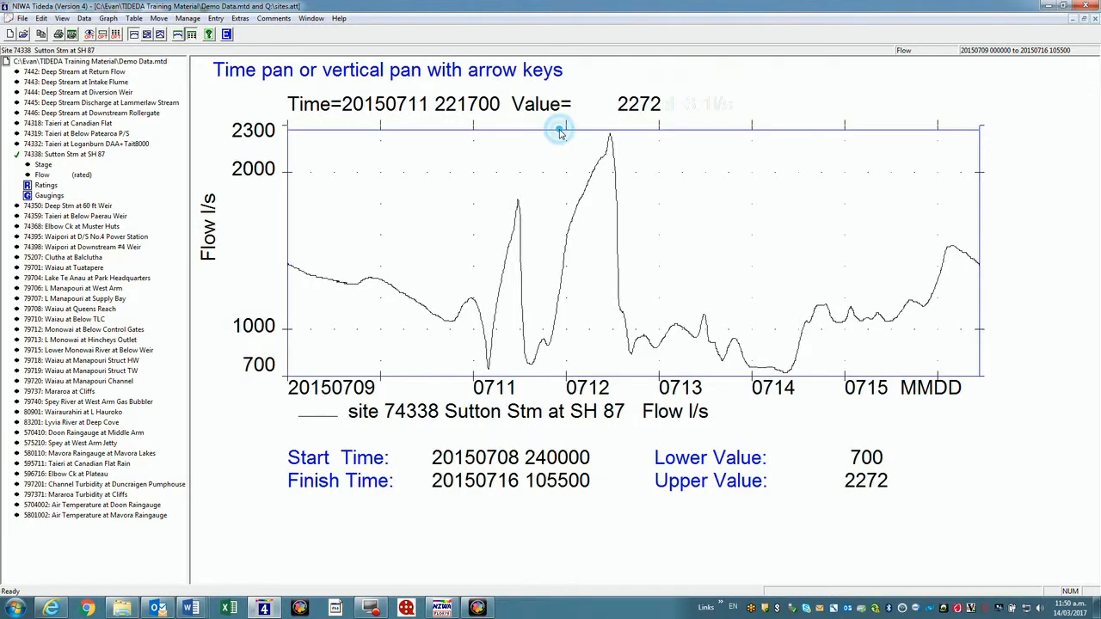
{"action": "left_click", "coordinate": [288, 205]}
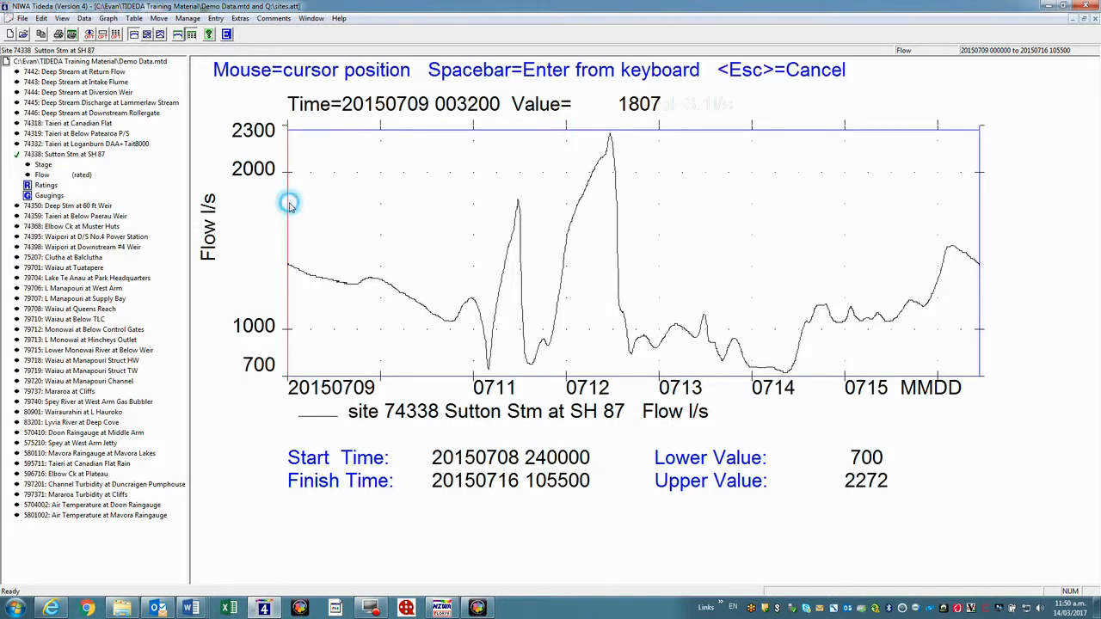
{"action": "left_click", "coordinate": [541, 258]}
{"action": "left_click", "coordinate": [979, 210]}
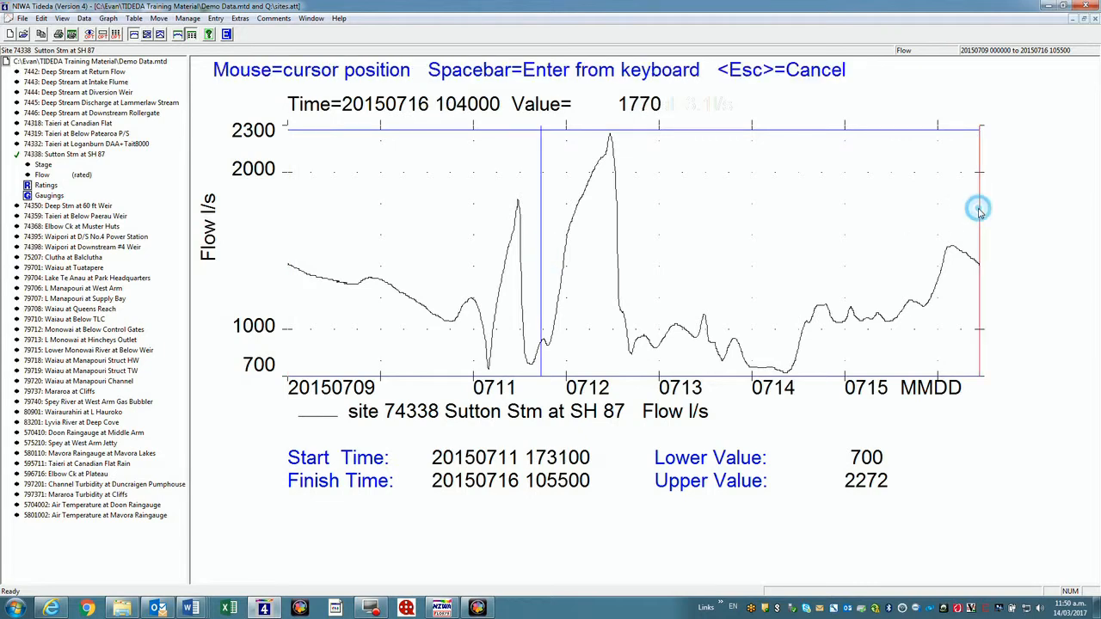
{"action": "left_click", "coordinate": [639, 275]}
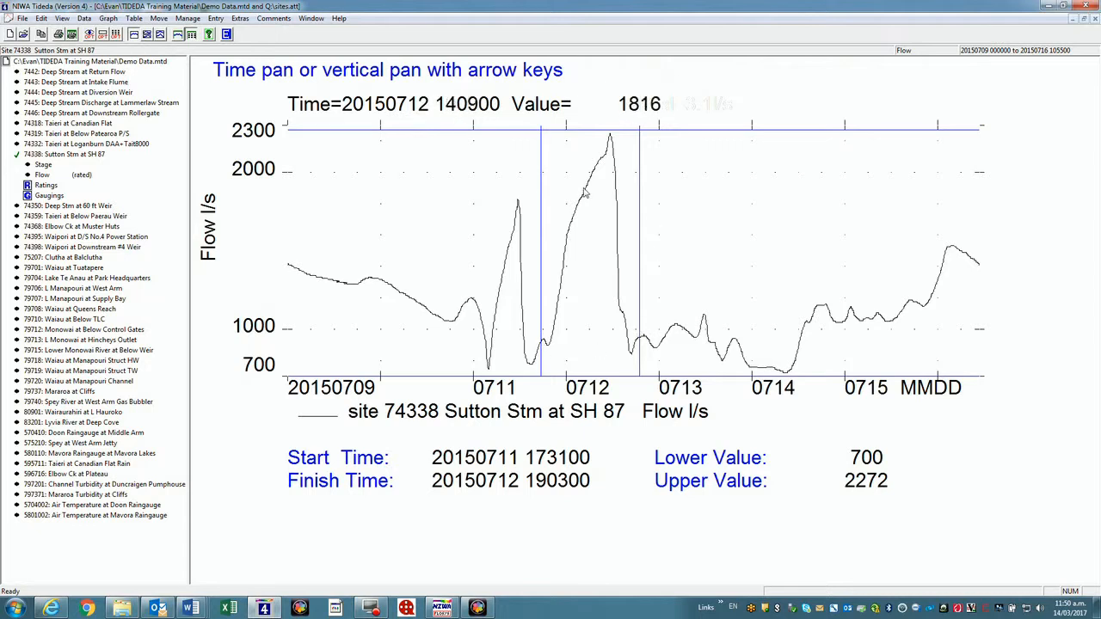
{"action": "left_click", "coordinate": [591, 225]}
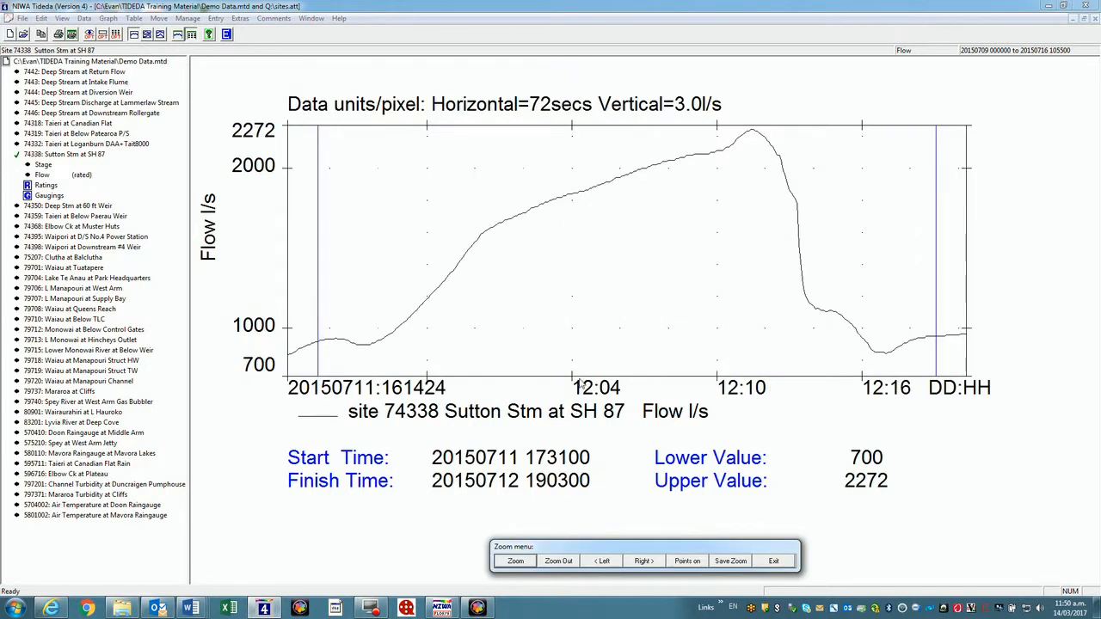
Toggle data points on and off, pan back and forward to the peak, then exit zoom
{"action": "left_click", "coordinate": [687, 562]}
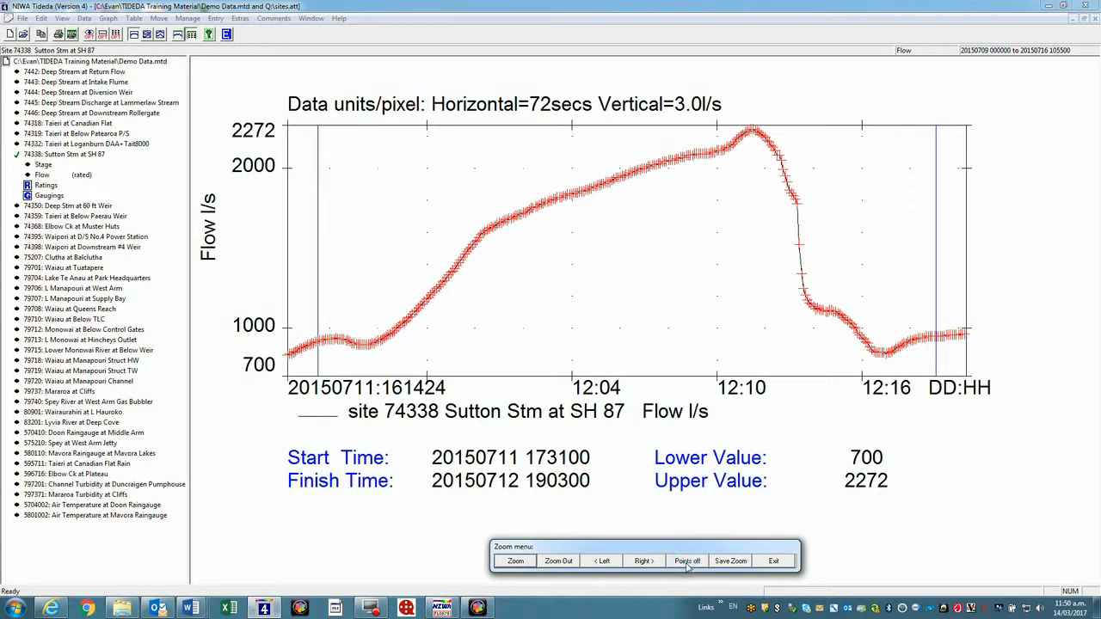
{"action": "left_click", "coordinate": [687, 562]}
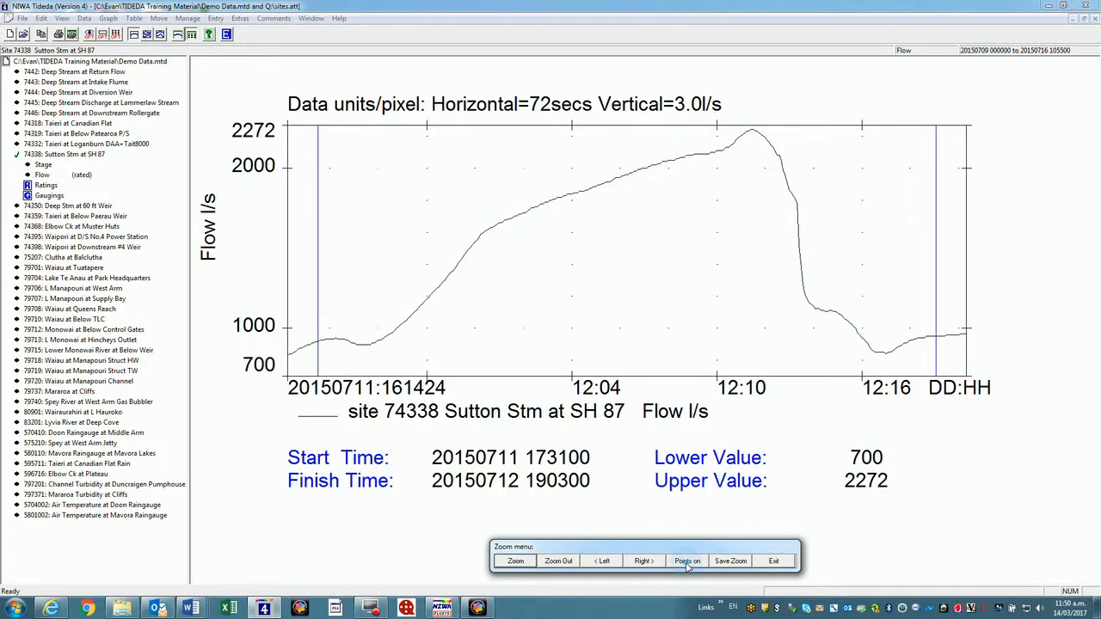
{"action": "left_click", "coordinate": [603, 562]}
{"action": "left_click", "coordinate": [603, 562]}
{"action": "left_click", "coordinate": [603, 562]}
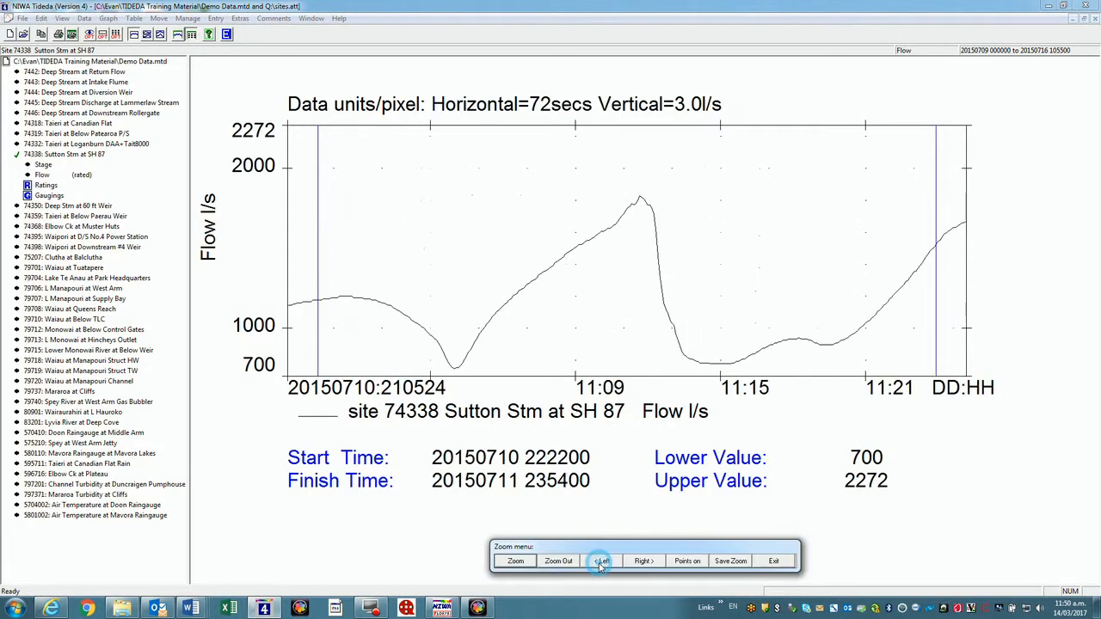
{"action": "left_click", "coordinate": [640, 561]}
{"action": "left_click", "coordinate": [641, 562]}
{"action": "left_click", "coordinate": [641, 561]}
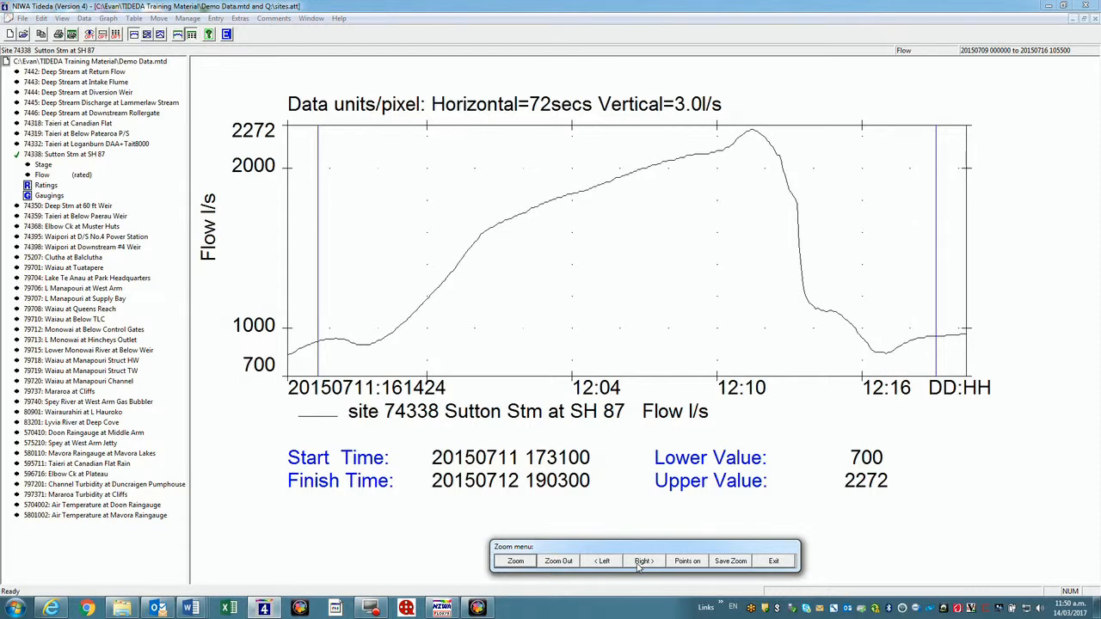
{"action": "left_click", "coordinate": [773, 562]}
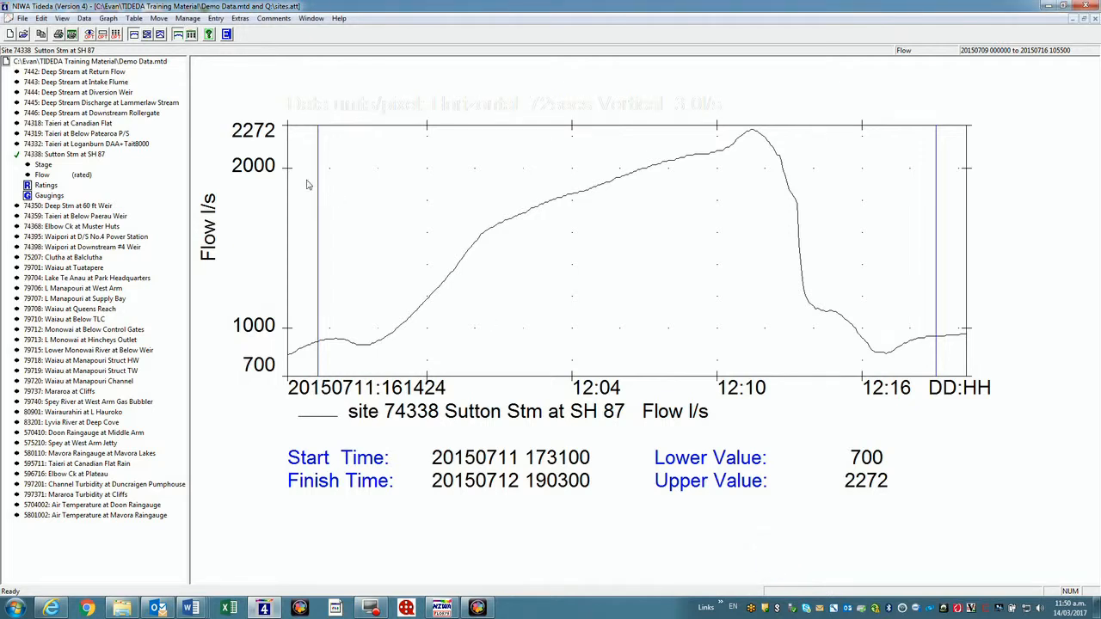
Redraw the Sutton Stm graph over time with its current settings
{"action": "left_click", "coordinate": [107, 18]}
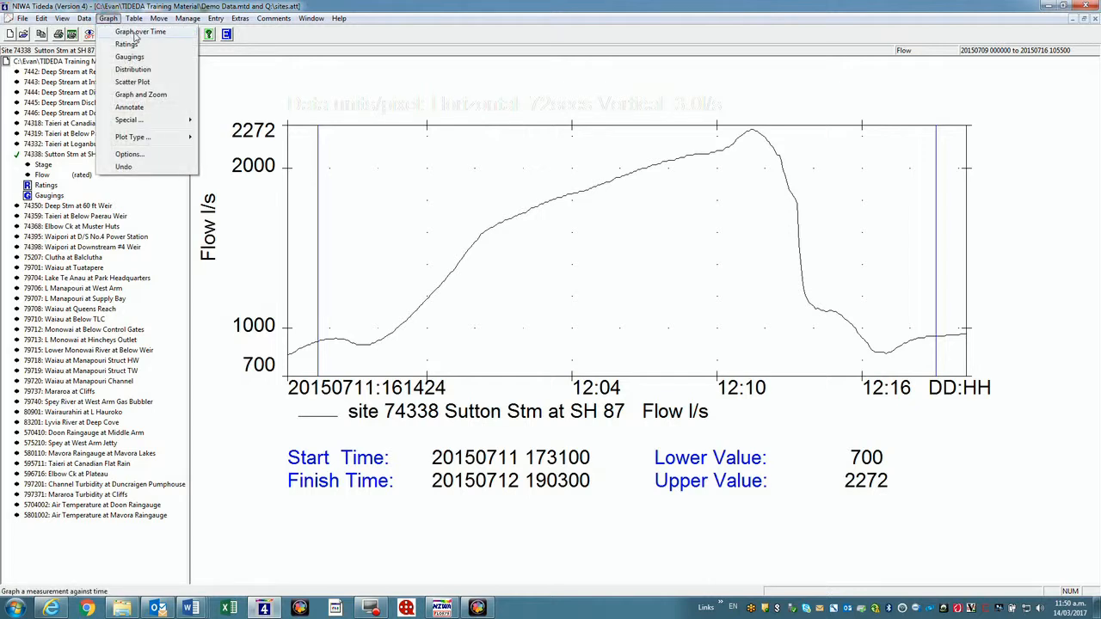
{"action": "left_click", "coordinate": [135, 36]}
{"action": "left_click_drag", "start_coordinate": [541, 170], "coordinate": [578, 127]}
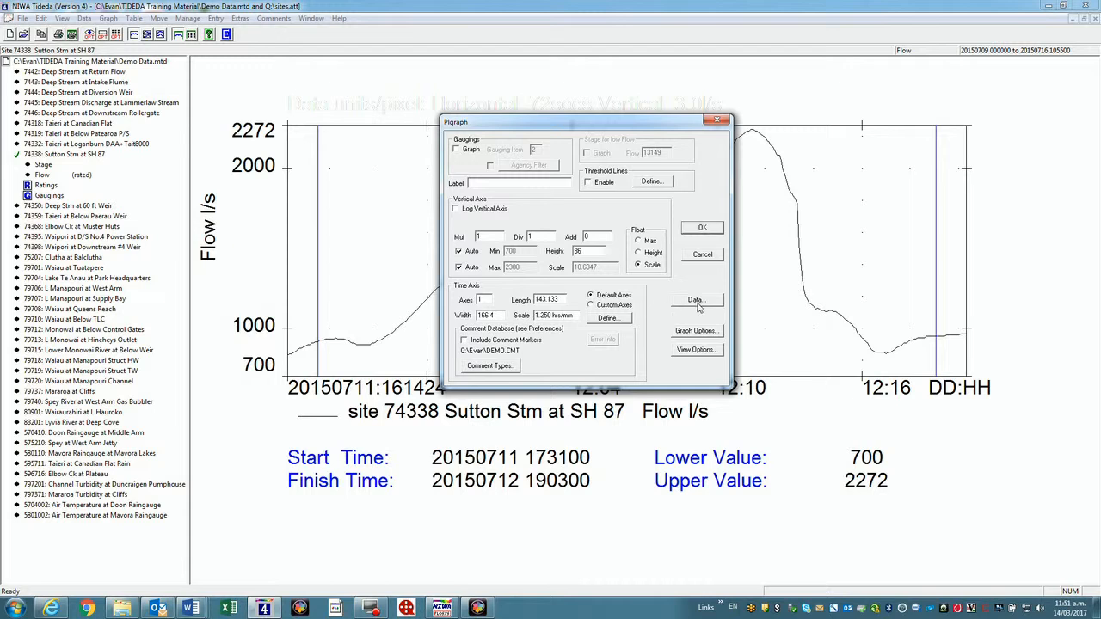
{"action": "left_click", "coordinate": [702, 228]}
Select site 74338 with Stage as the measurement and Presentation Units ticked
{"action": "left_click", "coordinate": [83, 18]}
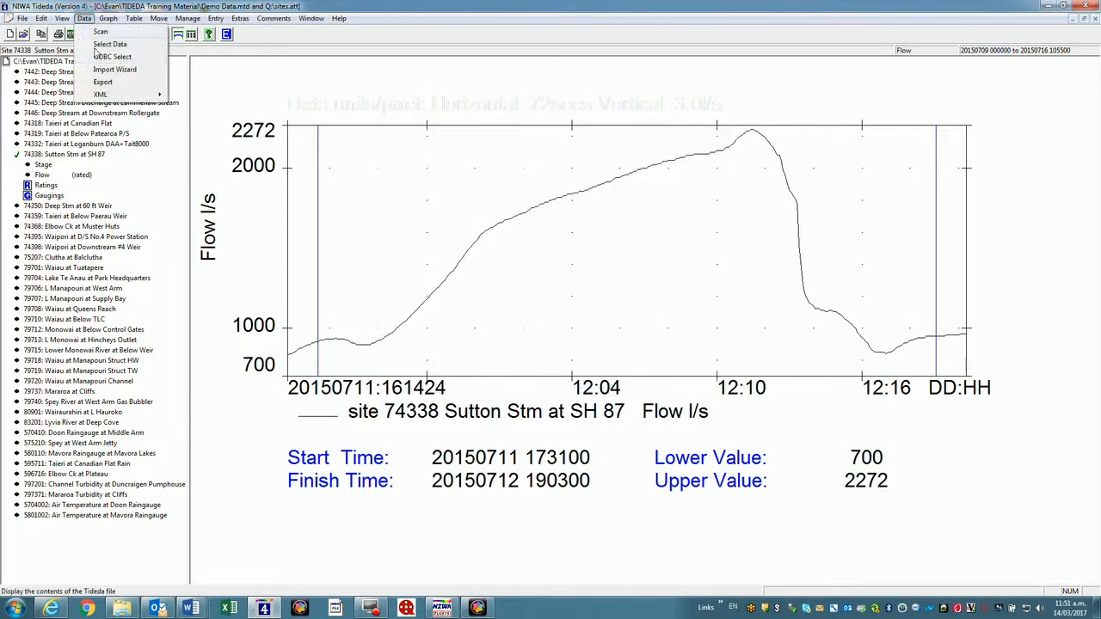
{"action": "left_click", "coordinate": [109, 46]}
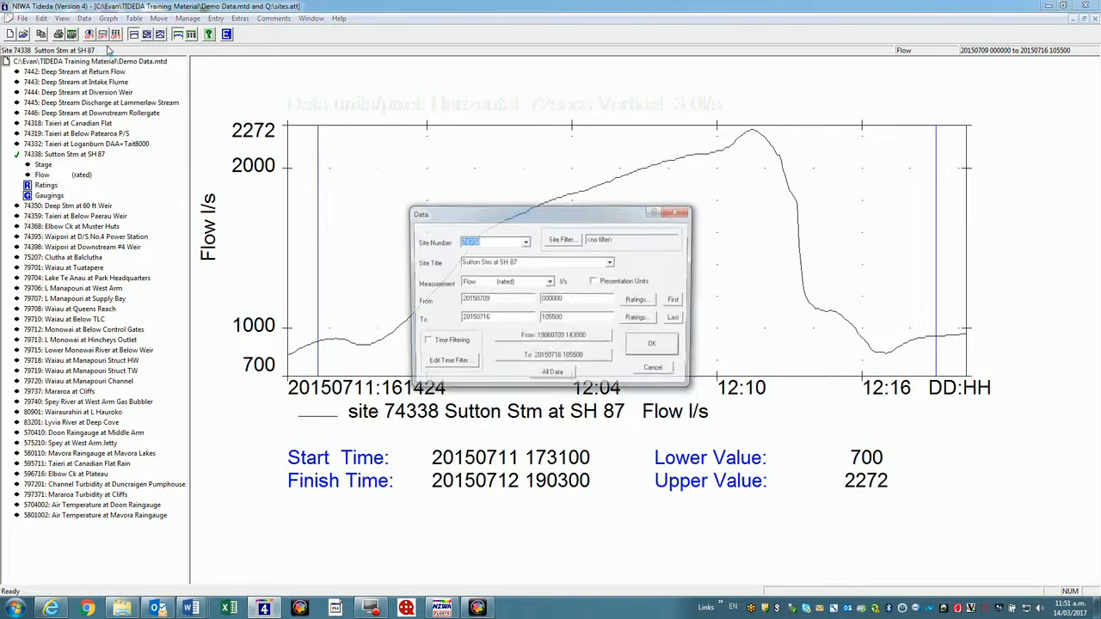
{"action": "left_click_drag", "start_coordinate": [519, 216], "coordinate": [545, 194]}
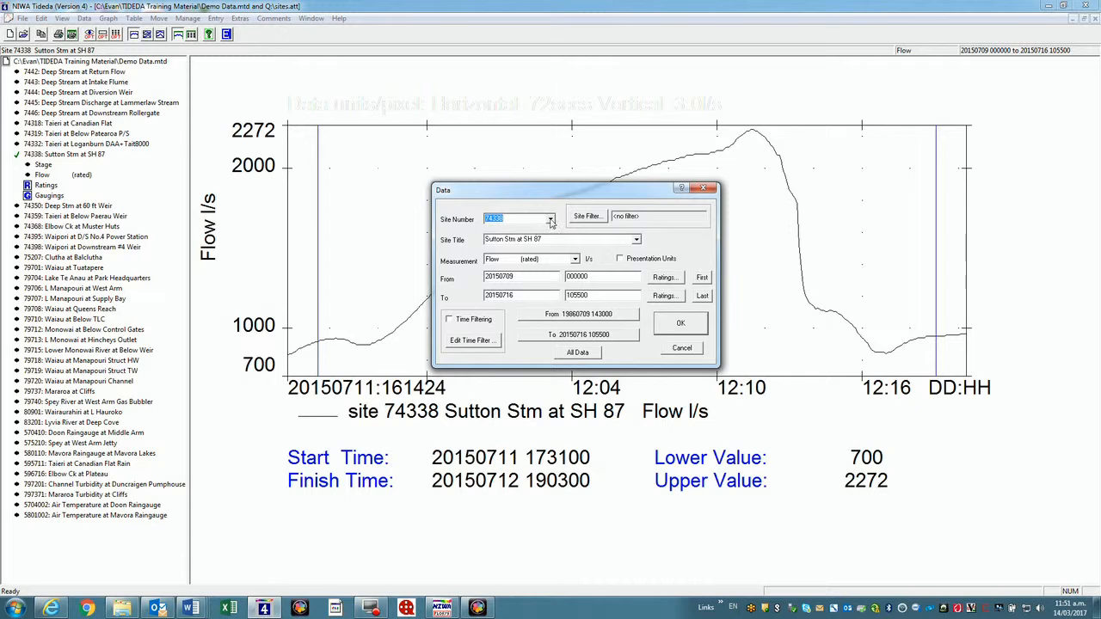
{"action": "left_click", "coordinate": [551, 220]}
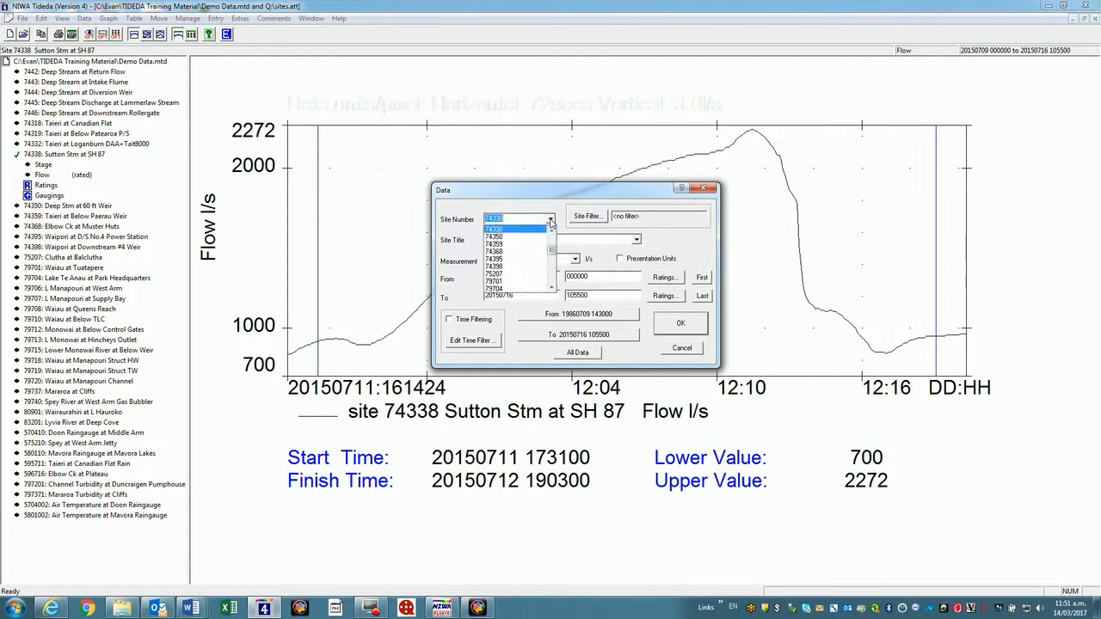
{"action": "left_click", "coordinate": [509, 229]}
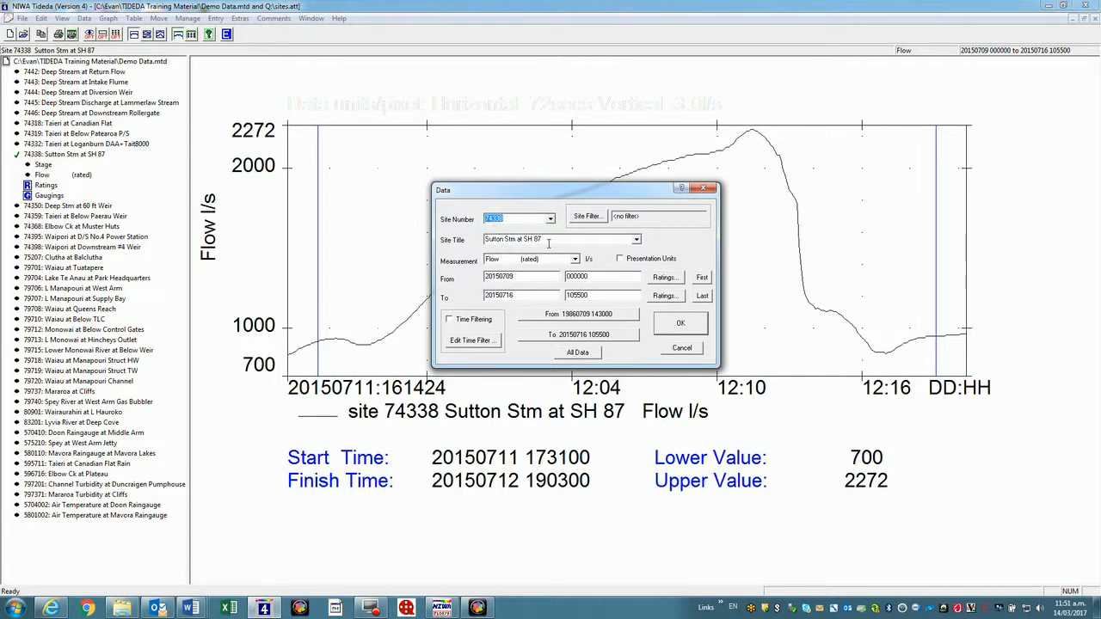
{"action": "left_click", "coordinate": [575, 260]}
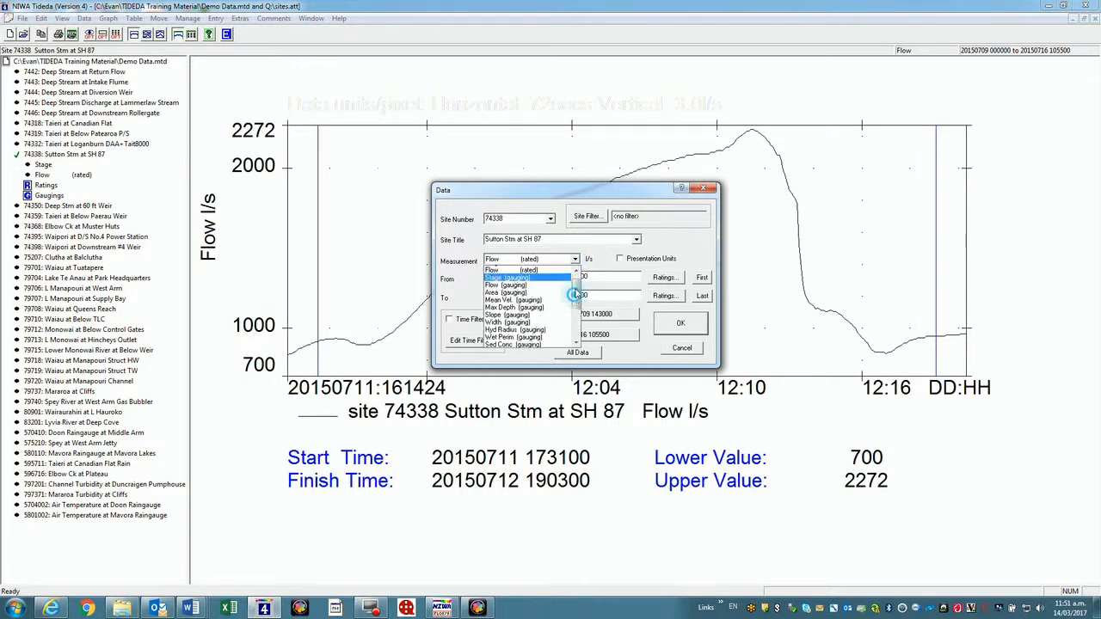
{"action": "left_click", "coordinate": [501, 277]}
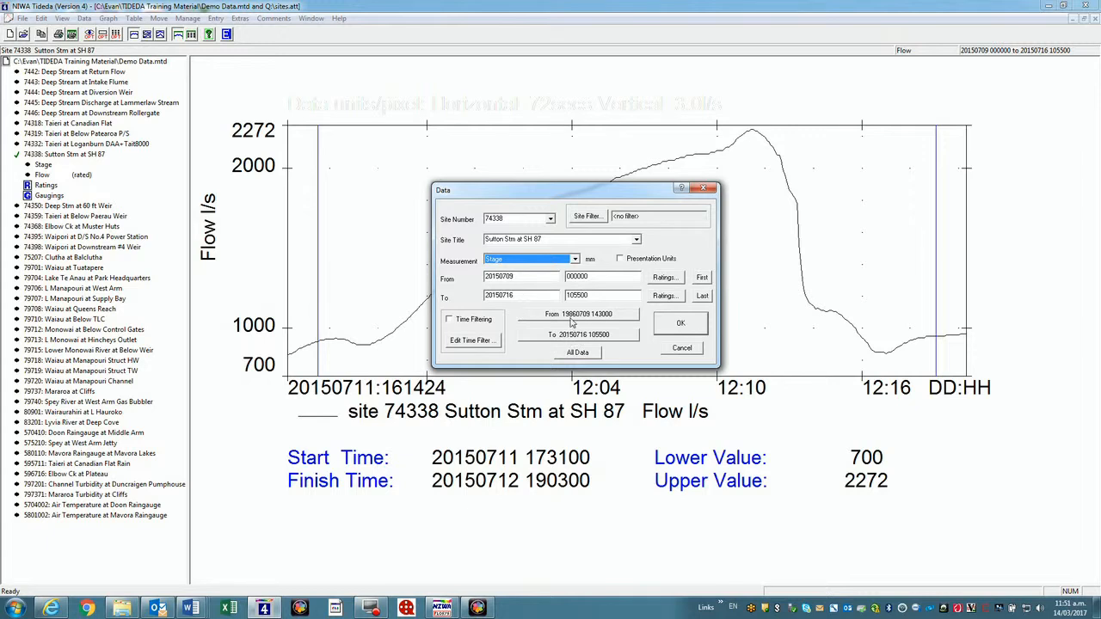
{"action": "left_click", "coordinate": [567, 314]}
{"action": "left_click", "coordinate": [573, 335]}
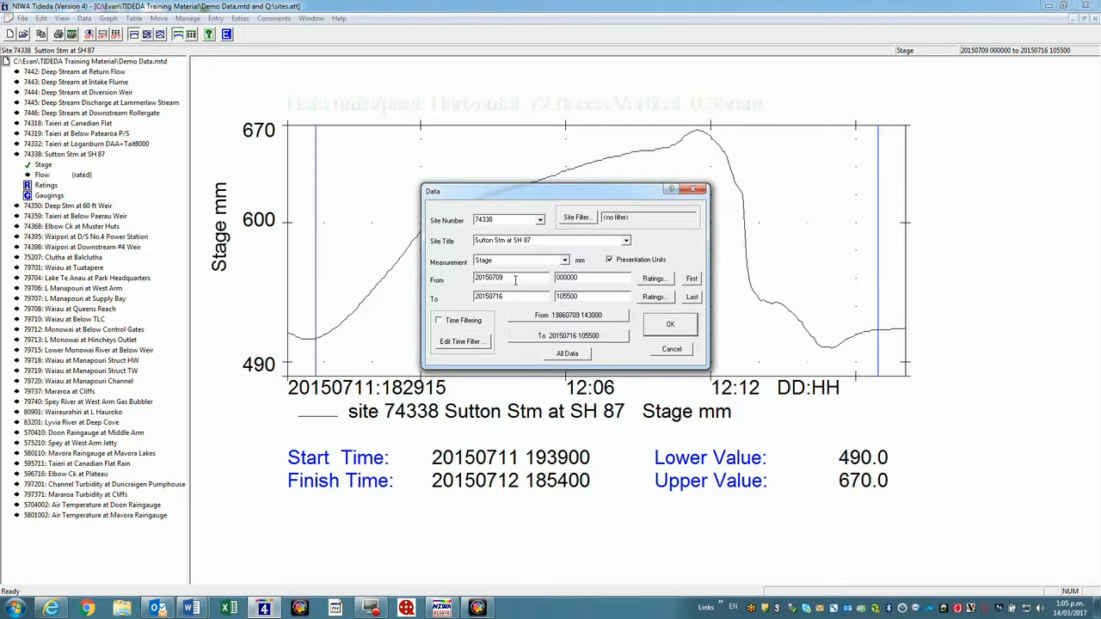
{"action": "left_click", "coordinate": [670, 329]}
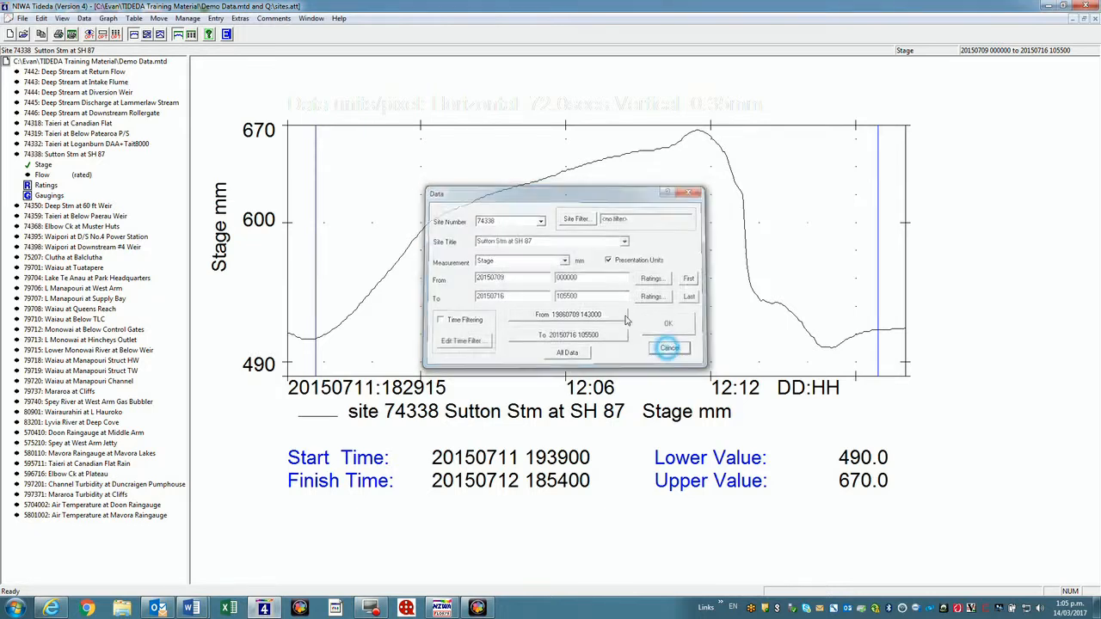
Set the date format in Preferences to Calendar style
{"action": "left_click", "coordinate": [20, 18]}
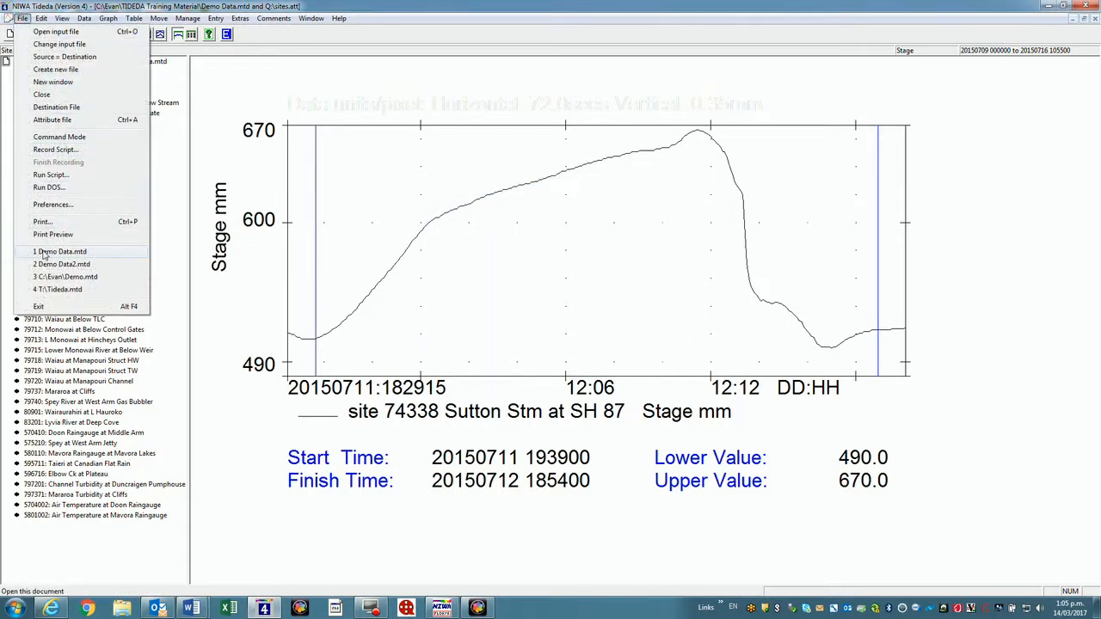
{"action": "left_click", "coordinate": [48, 205]}
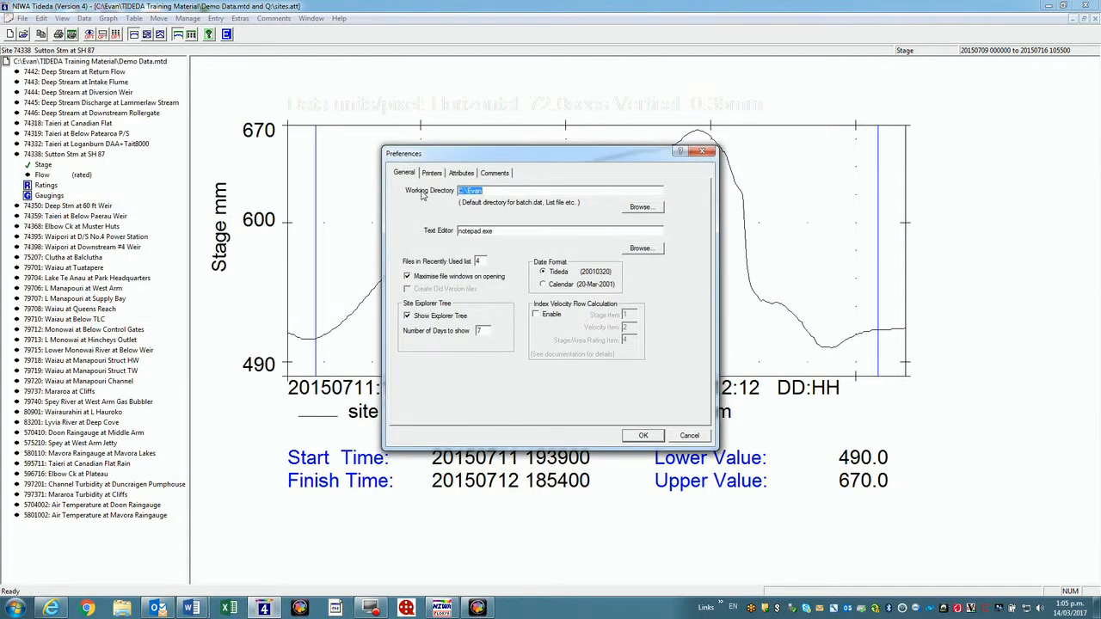
{"action": "left_click", "coordinate": [545, 285]}
{"action": "left_click", "coordinate": [643, 435]}
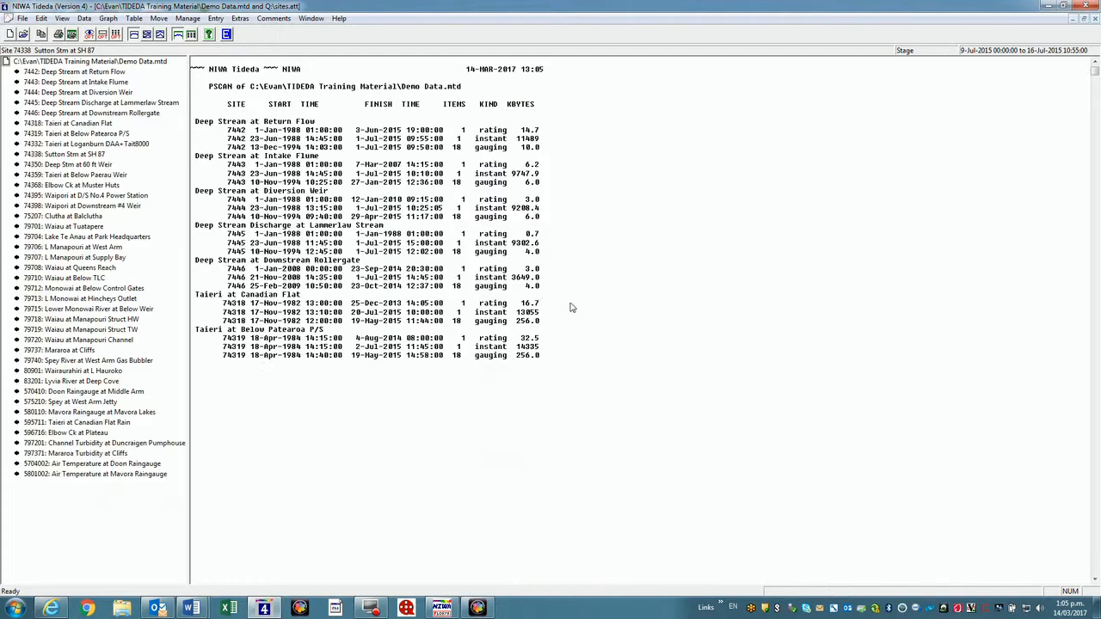
Set the graph's data start date to 20150601 (1 June 2015)
{"action": "left_click", "coordinate": [107, 18]}
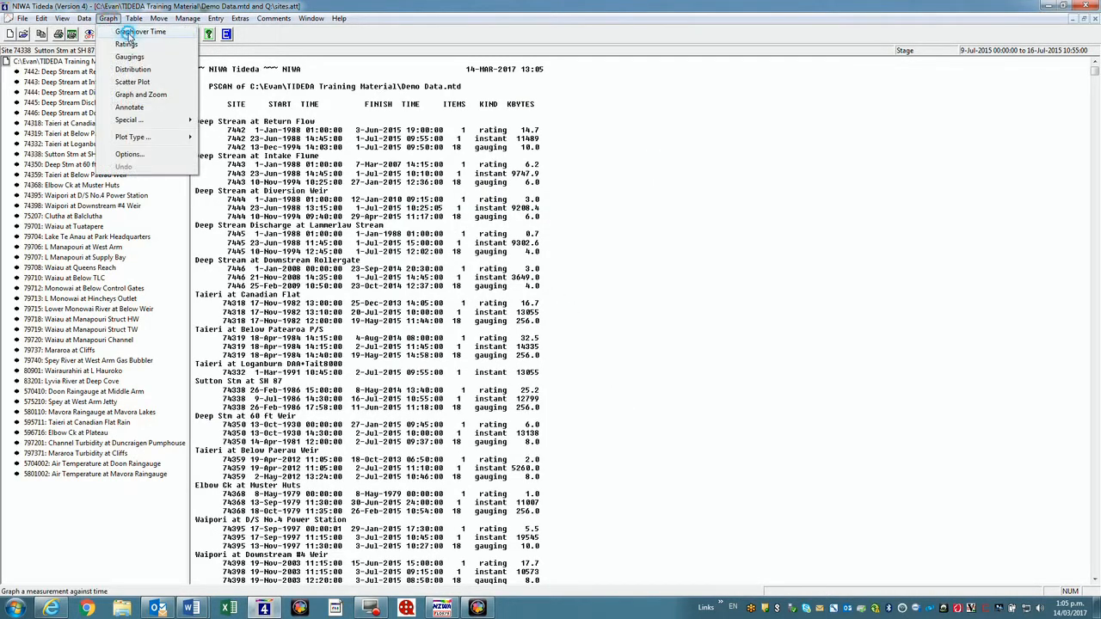
{"action": "left_click", "coordinate": [127, 33]}
{"action": "left_click", "coordinate": [650, 344]}
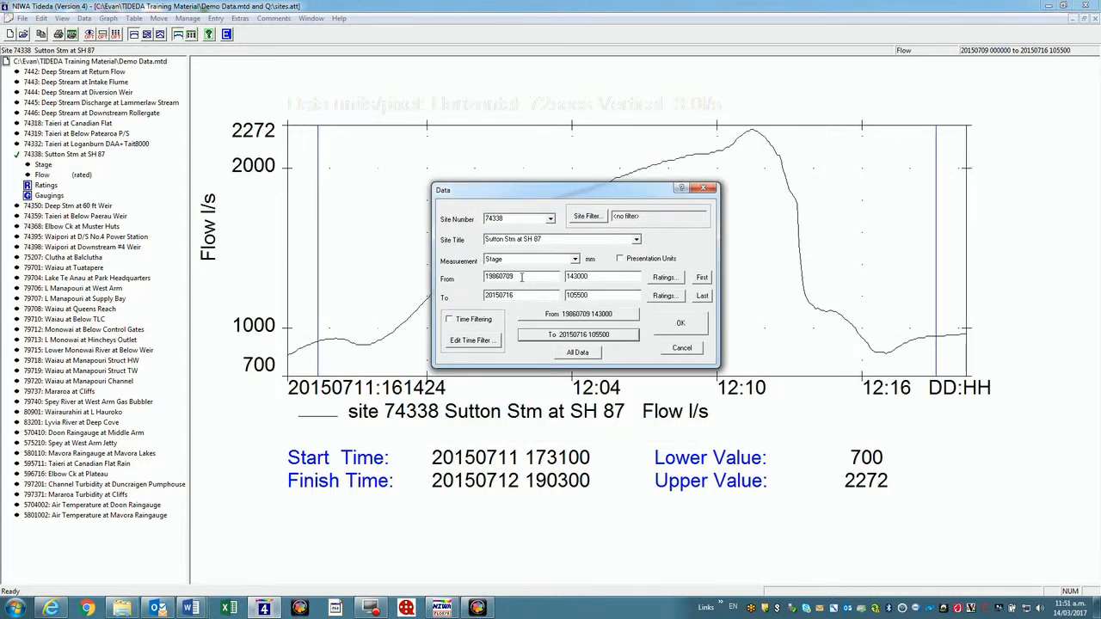
{"action": "double_click", "coordinate": [521, 276]}
{"action": "type", "text": "20150601"}
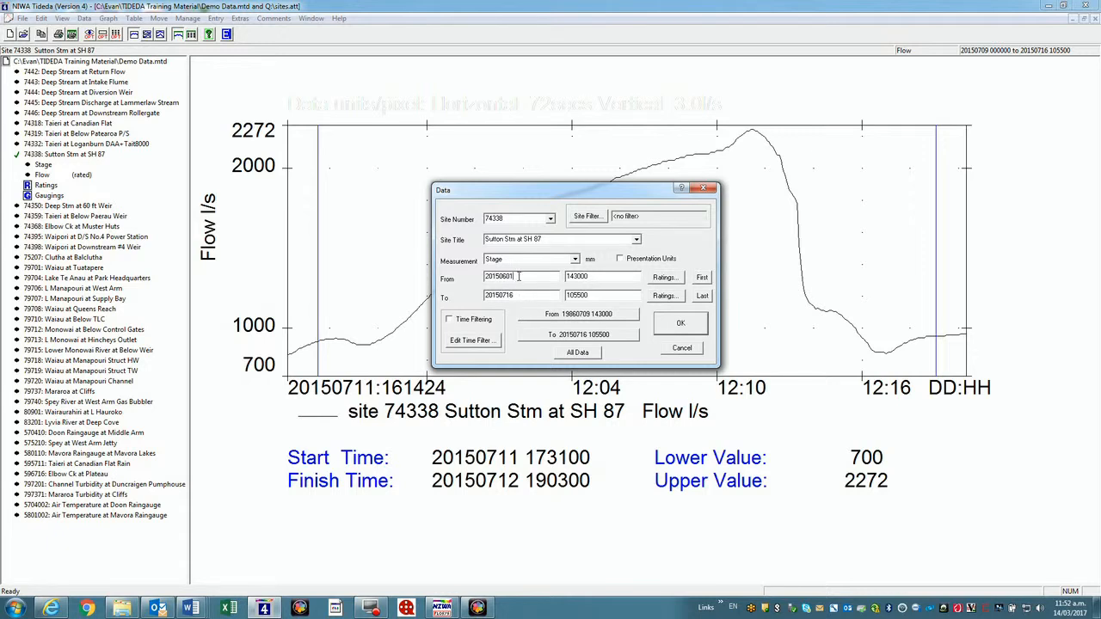
{"action": "left_click", "coordinate": [669, 325]}
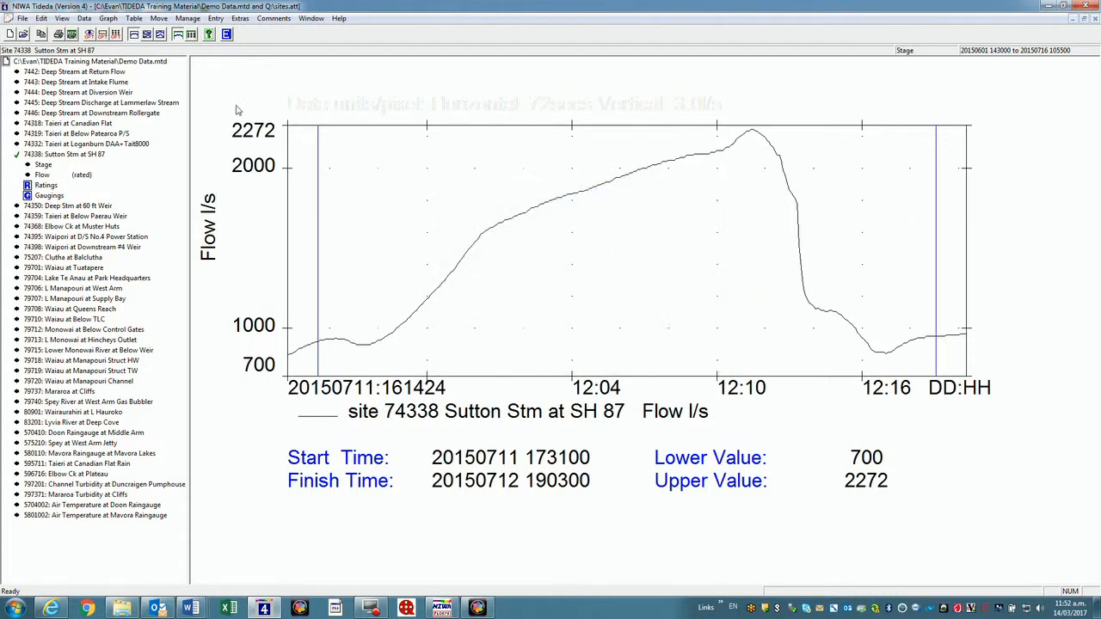
Regraph the Sutton Stm stage over time with an edited vertical axis value
{"action": "left_click", "coordinate": [109, 19]}
{"action": "left_click", "coordinate": [129, 32]}
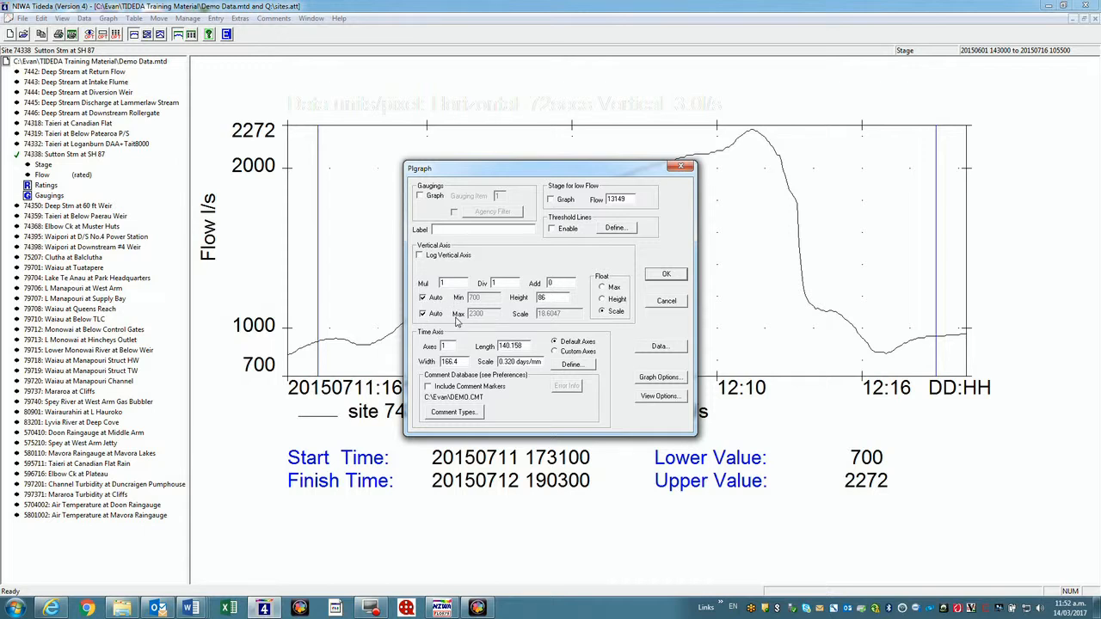
{"action": "double_click", "coordinate": [554, 298]}
{"action": "type", "text": "120"}
{"action": "left_click", "coordinate": [651, 348]}
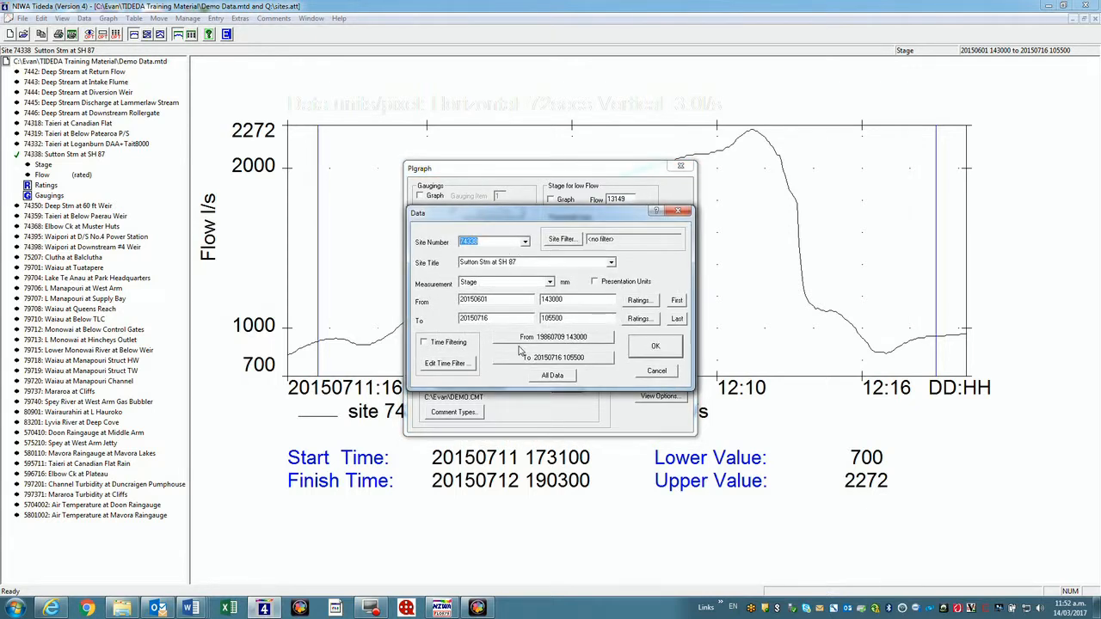
{"action": "left_click", "coordinate": [658, 350]}
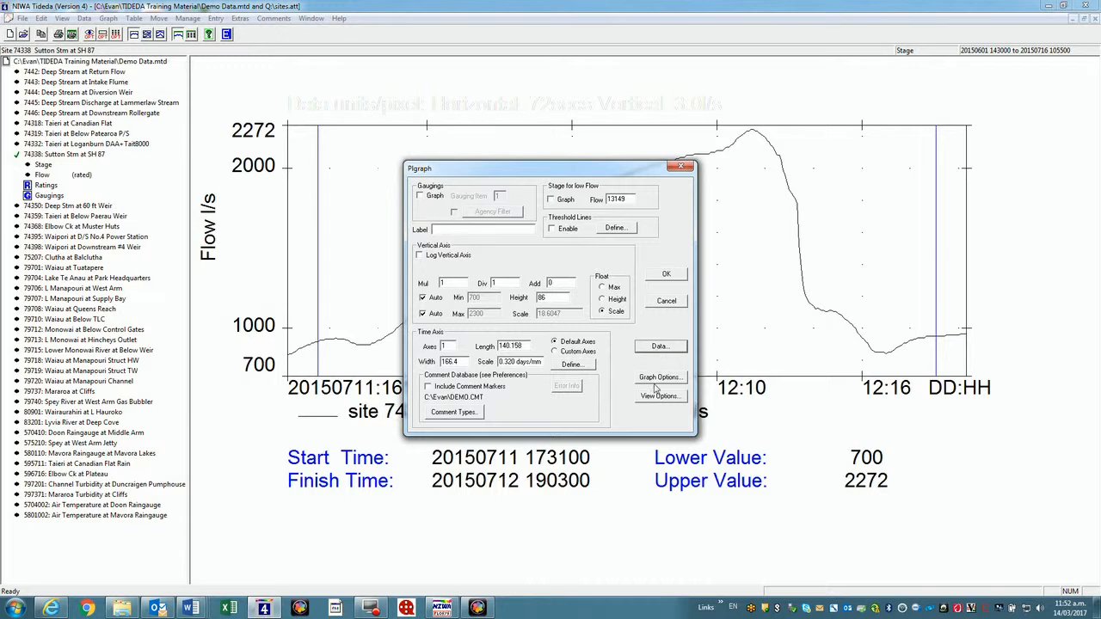
{"action": "left_click", "coordinate": [667, 276]}
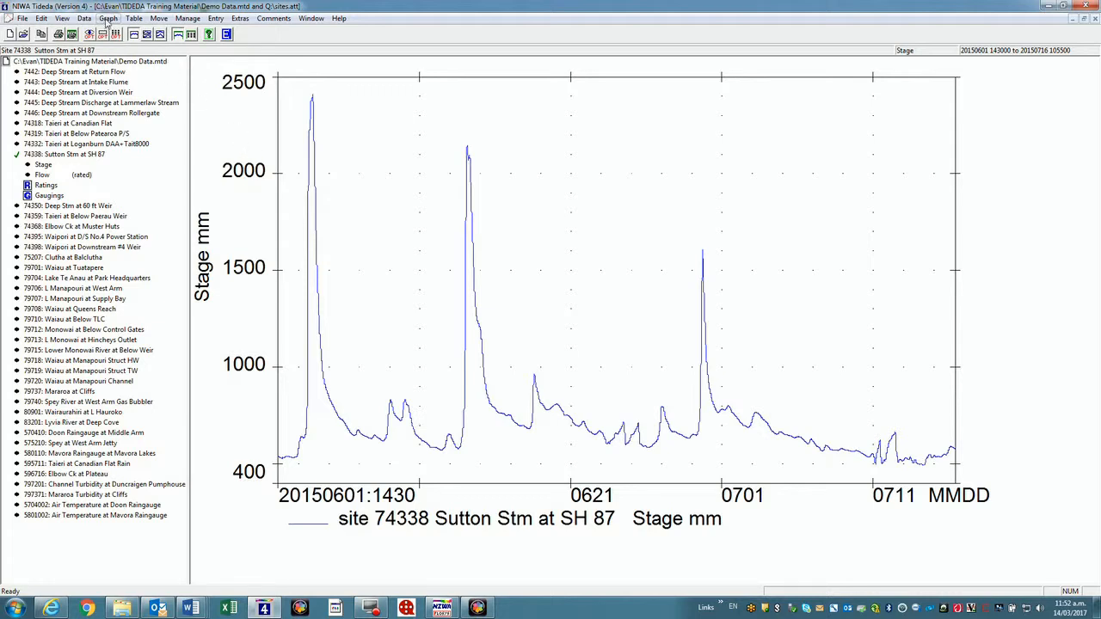
Zoom the stage graph twice, narrowing onto the mid-June 2015 flood peak
{"action": "left_click", "coordinate": [109, 18]}
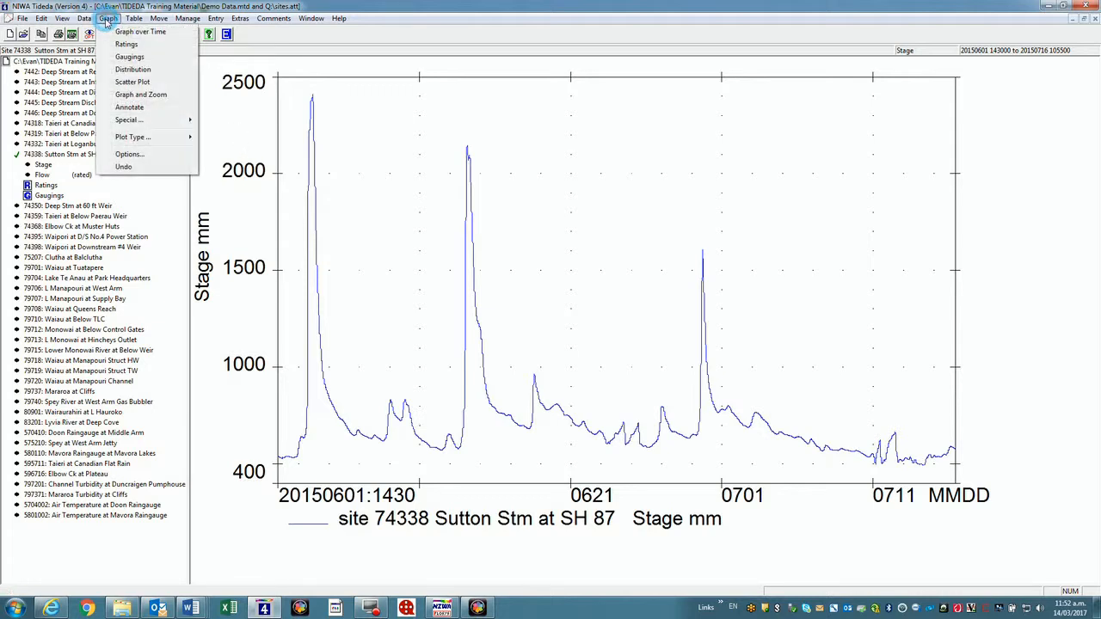
{"action": "left_click", "coordinate": [131, 94]}
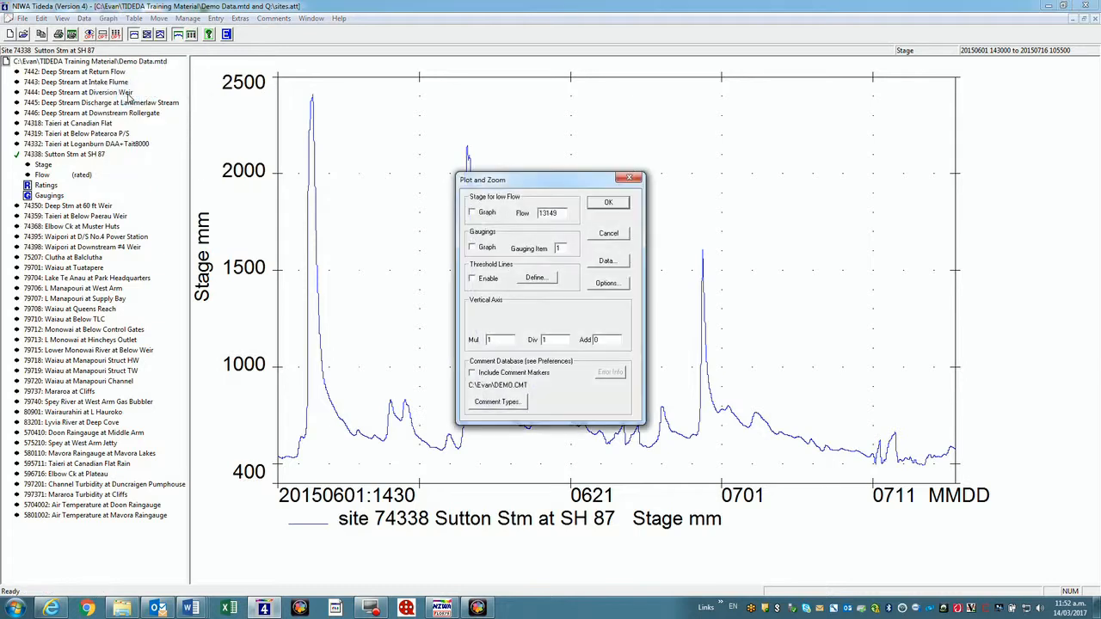
{"action": "left_click", "coordinate": [608, 203]}
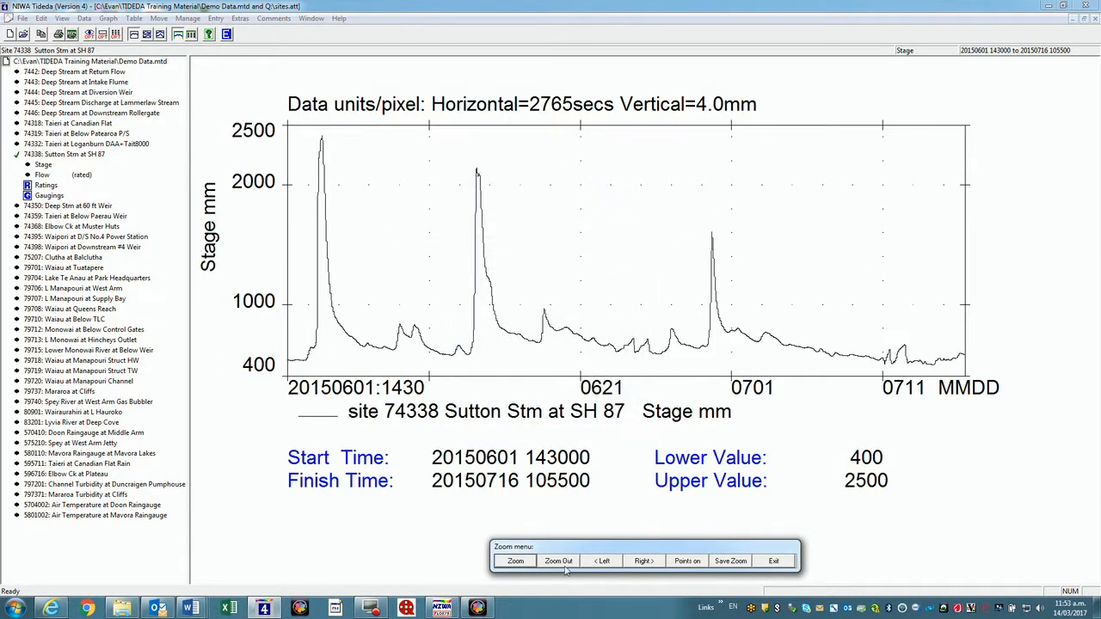
{"action": "left_click", "coordinate": [515, 561]}
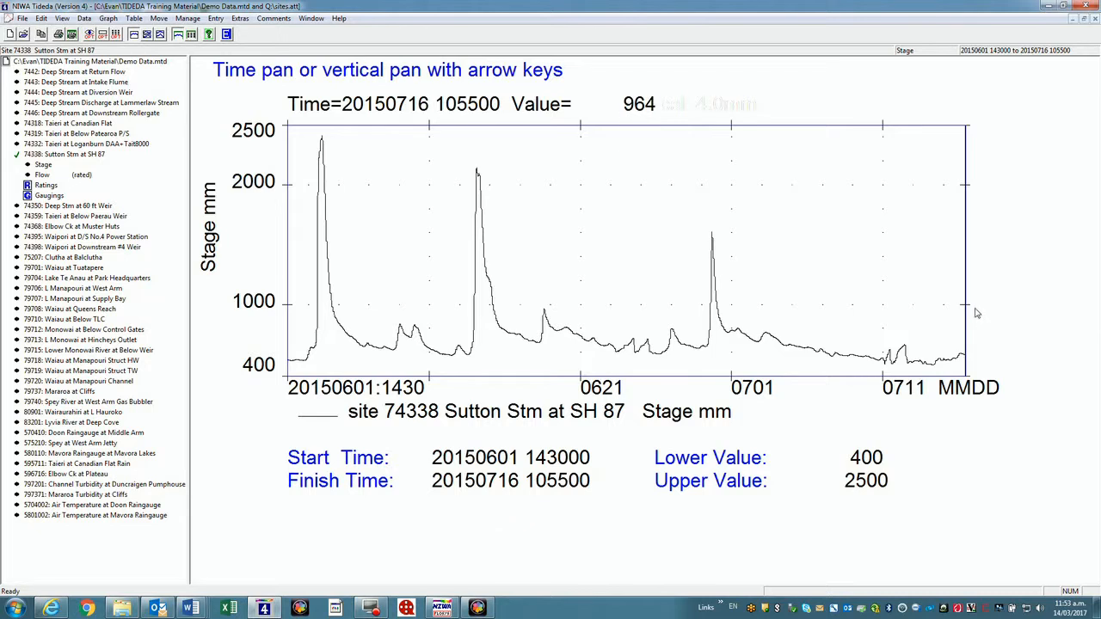
{"action": "left_click", "coordinate": [969, 307]}
{"action": "left_click", "coordinate": [531, 320]}
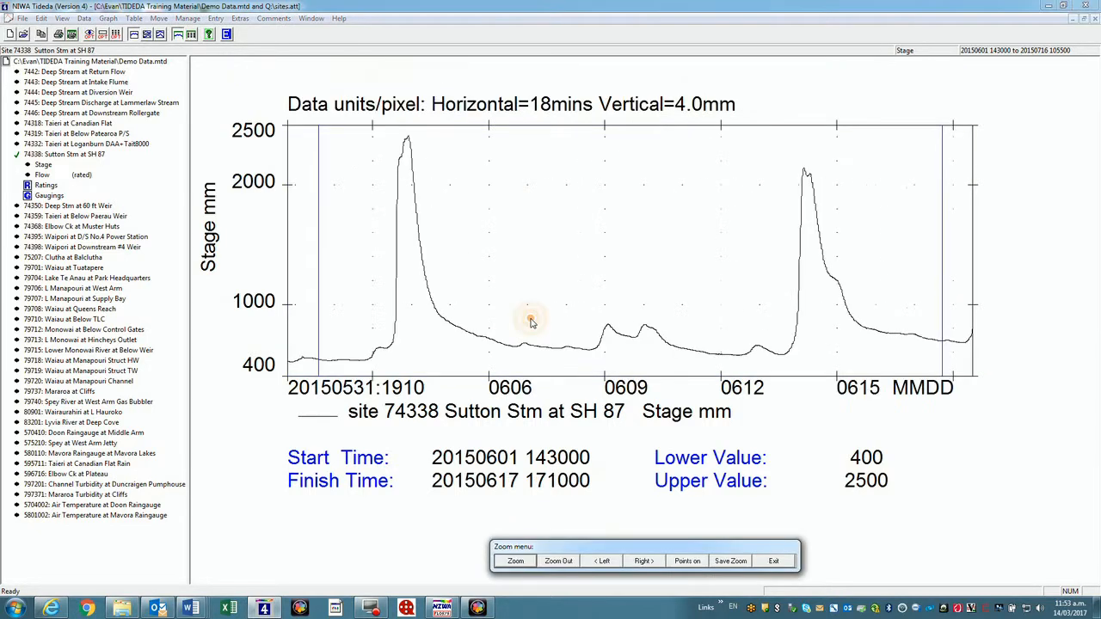
{"action": "left_click", "coordinate": [512, 561]}
{"action": "left_click", "coordinate": [922, 257]}
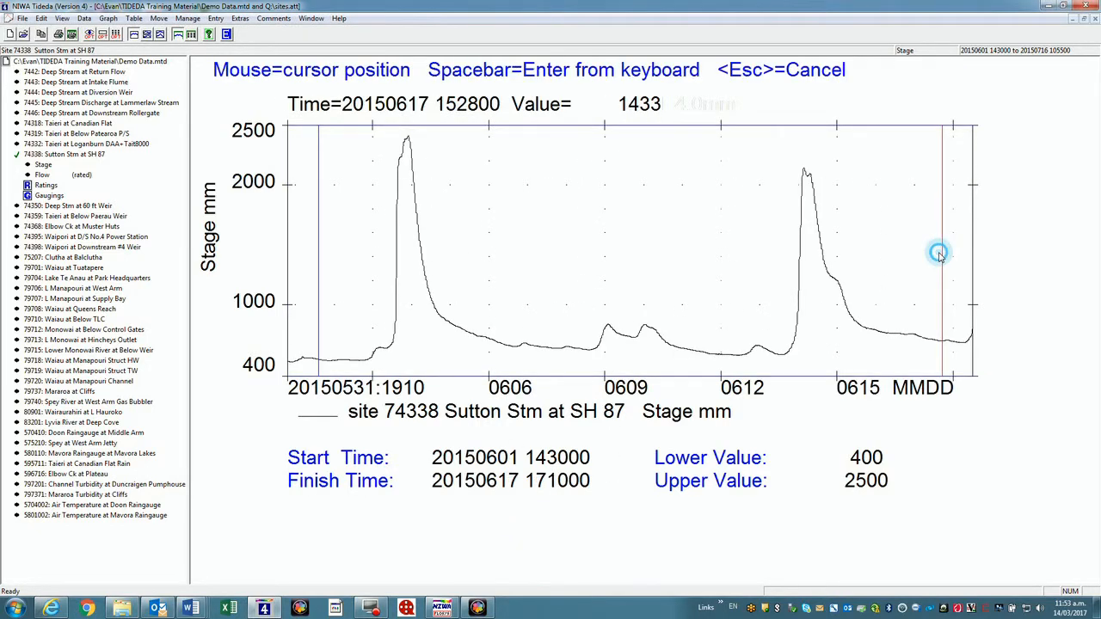
{"action": "left_click", "coordinate": [547, 331]}
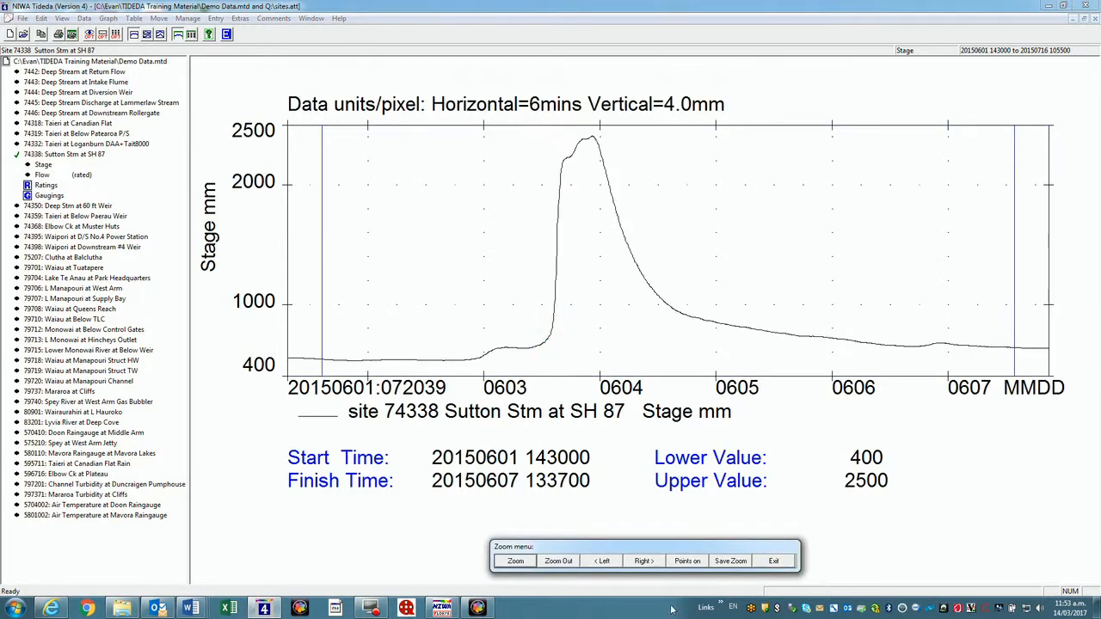
Toggle data points, shift the view later in time, and save the zoomed view
{"action": "left_click", "coordinate": [679, 561]}
{"action": "left_click", "coordinate": [679, 562]}
{"action": "left_click", "coordinate": [638, 563]}
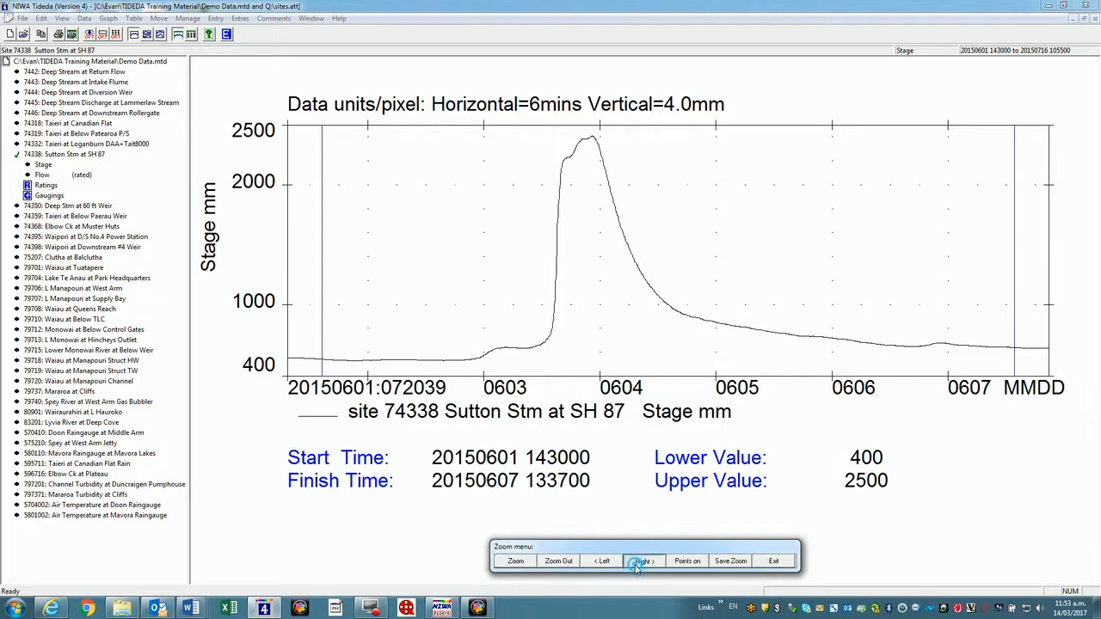
{"action": "left_click", "coordinate": [638, 563]}
{"action": "left_click", "coordinate": [638, 564]}
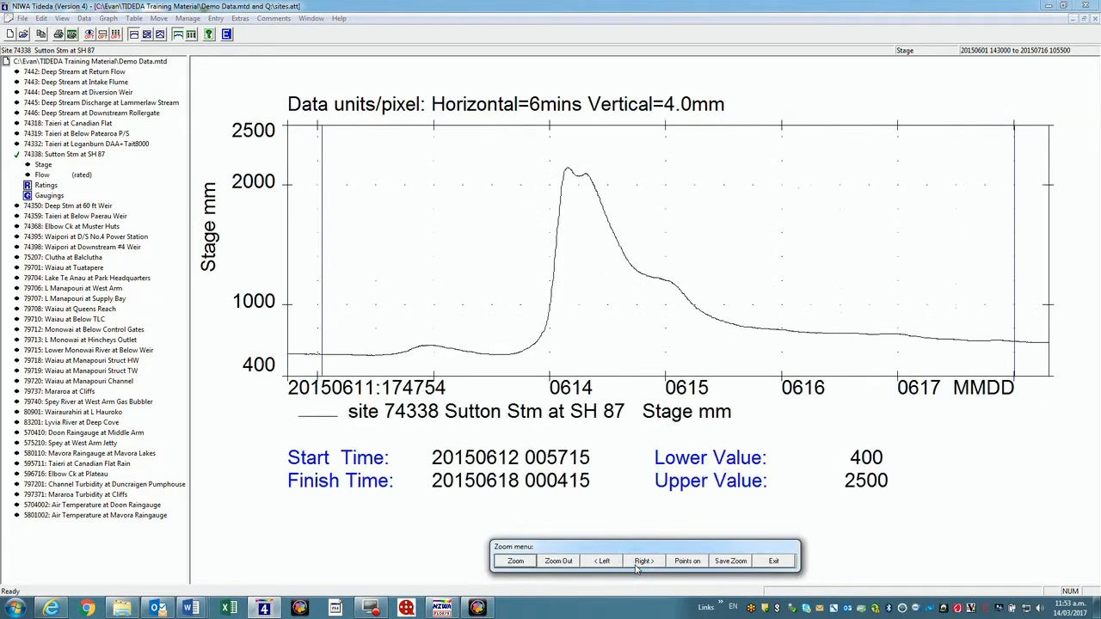
{"action": "left_click", "coordinate": [688, 561]}
{"action": "left_click", "coordinate": [688, 562]}
{"action": "left_click", "coordinate": [730, 561]}
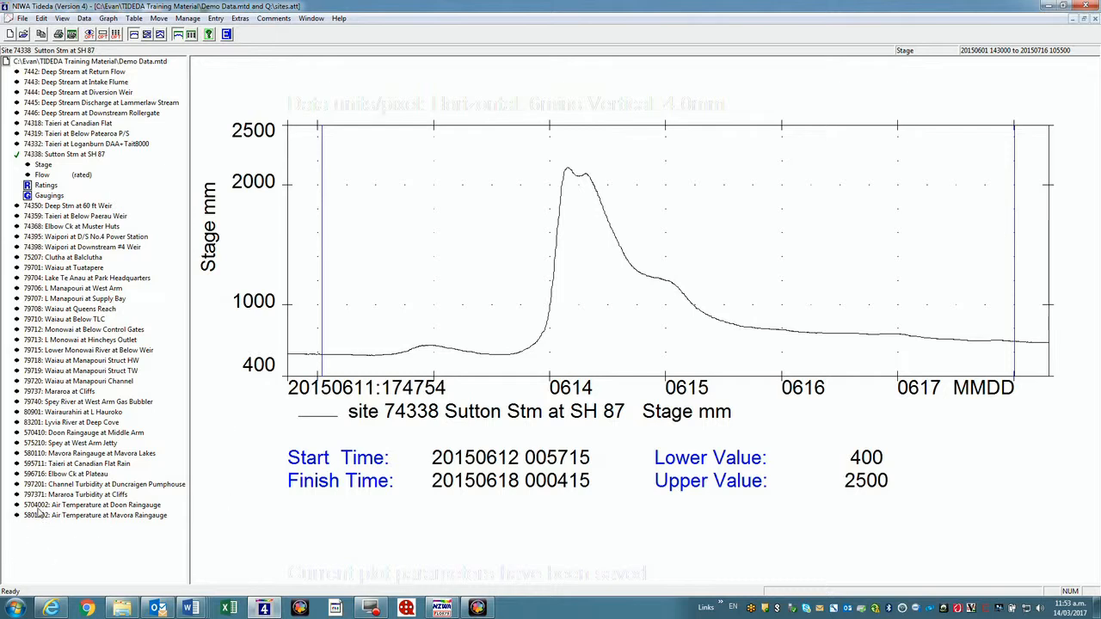
Select site 570410 Doon Raingauge at Middle Arm and graph its Rain record
{"action": "left_click", "coordinate": [38, 434]}
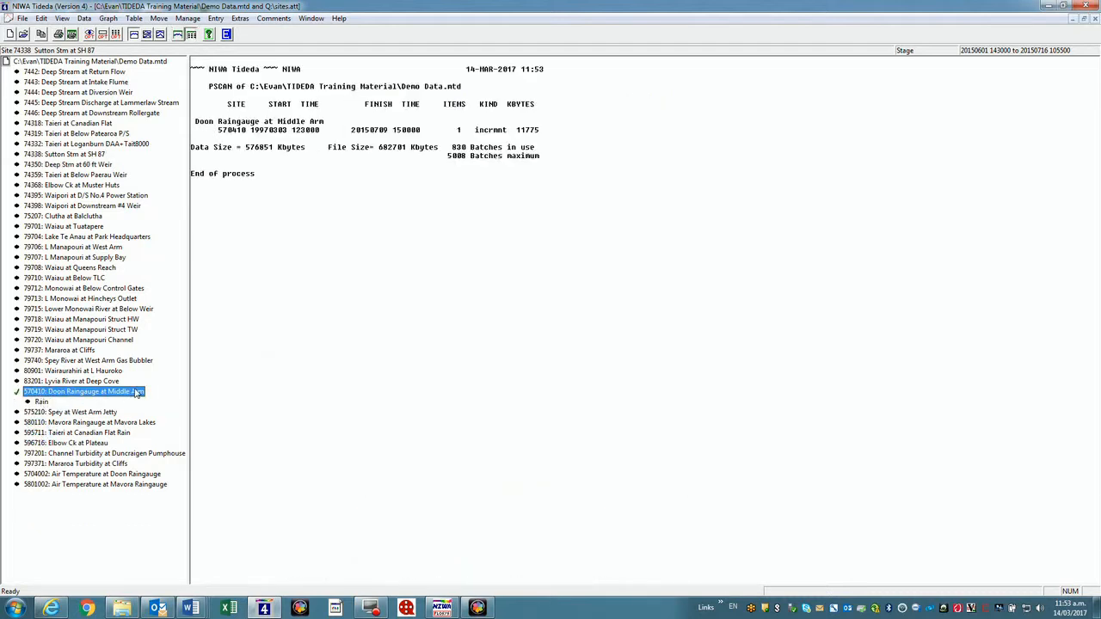
{"action": "left_click", "coordinate": [41, 401]}
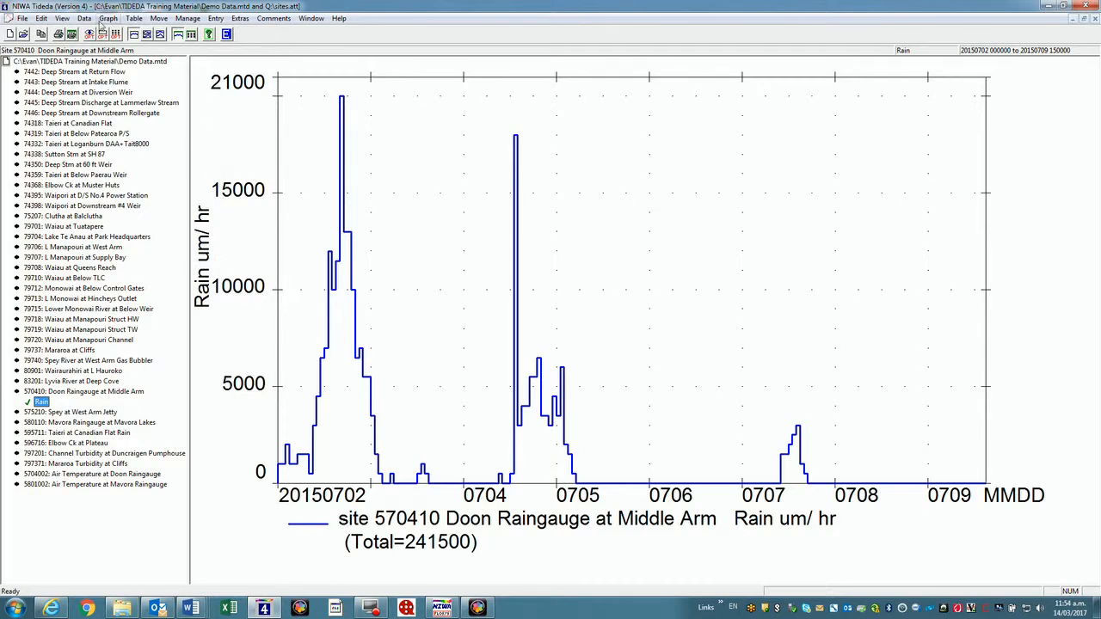
Tick Presentation Units in the rain graph's data selection and redraw it in mm
{"action": "left_click", "coordinate": [109, 19]}
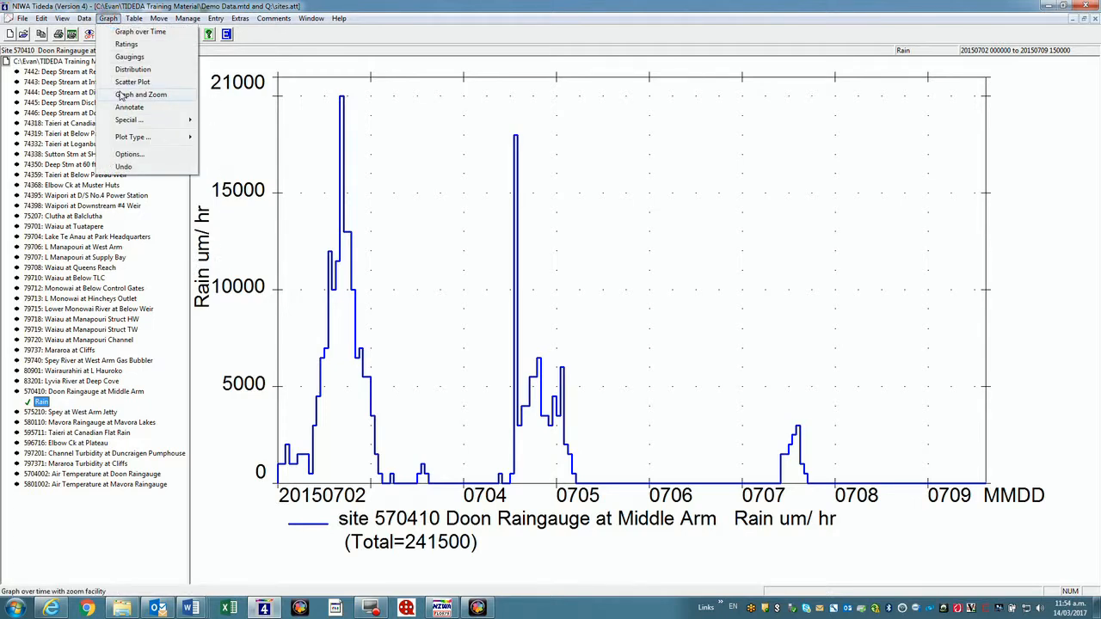
{"action": "left_click", "coordinate": [125, 32]}
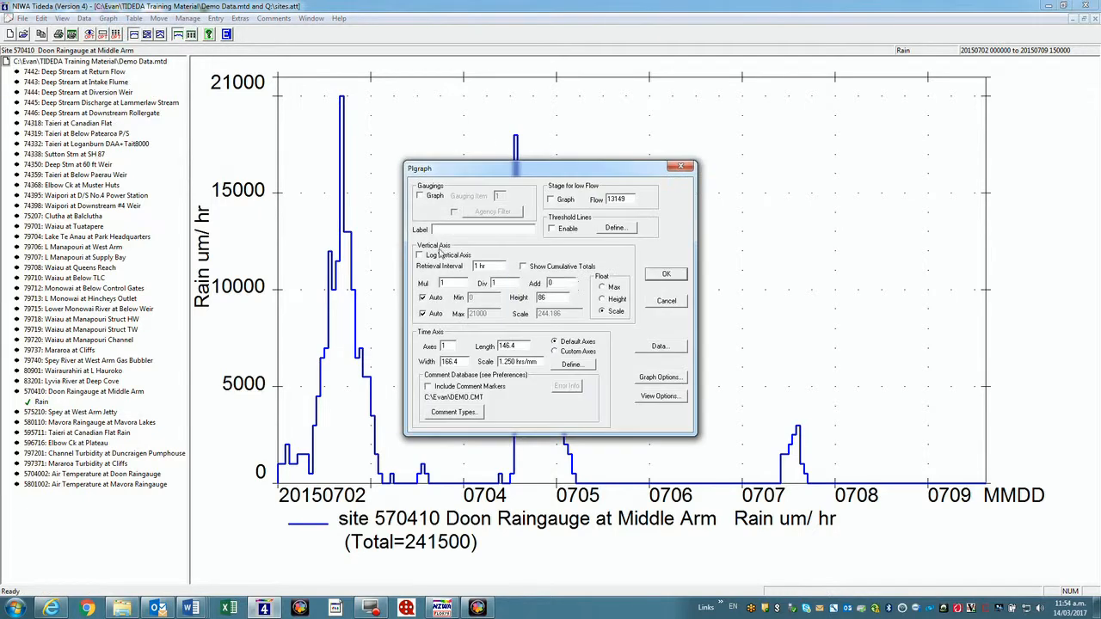
{"action": "left_click", "coordinate": [660, 345]}
{"action": "left_click", "coordinate": [596, 284]}
{"action": "left_click", "coordinate": [596, 284]}
{"action": "left_click", "coordinate": [595, 284]}
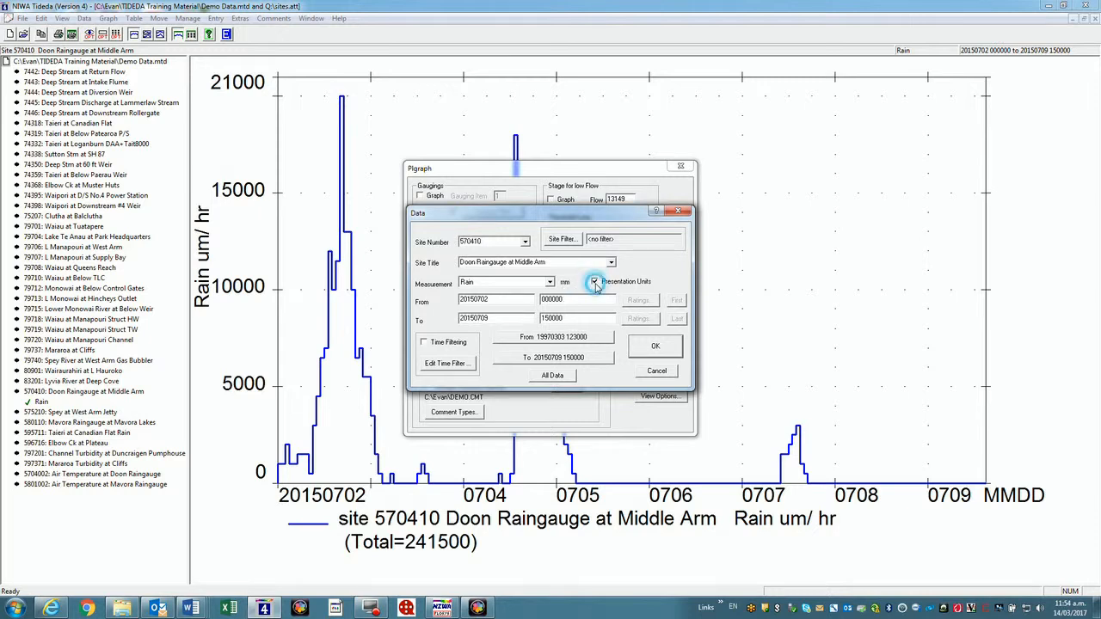
{"action": "left_click", "coordinate": [655, 346]}
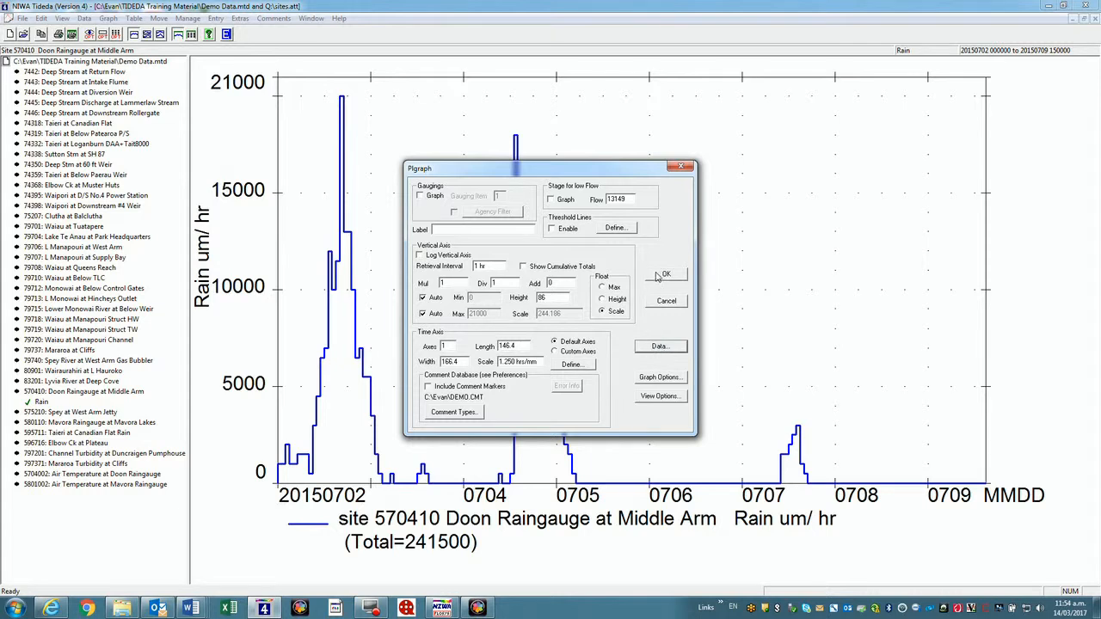
{"action": "left_click", "coordinate": [664, 274]}
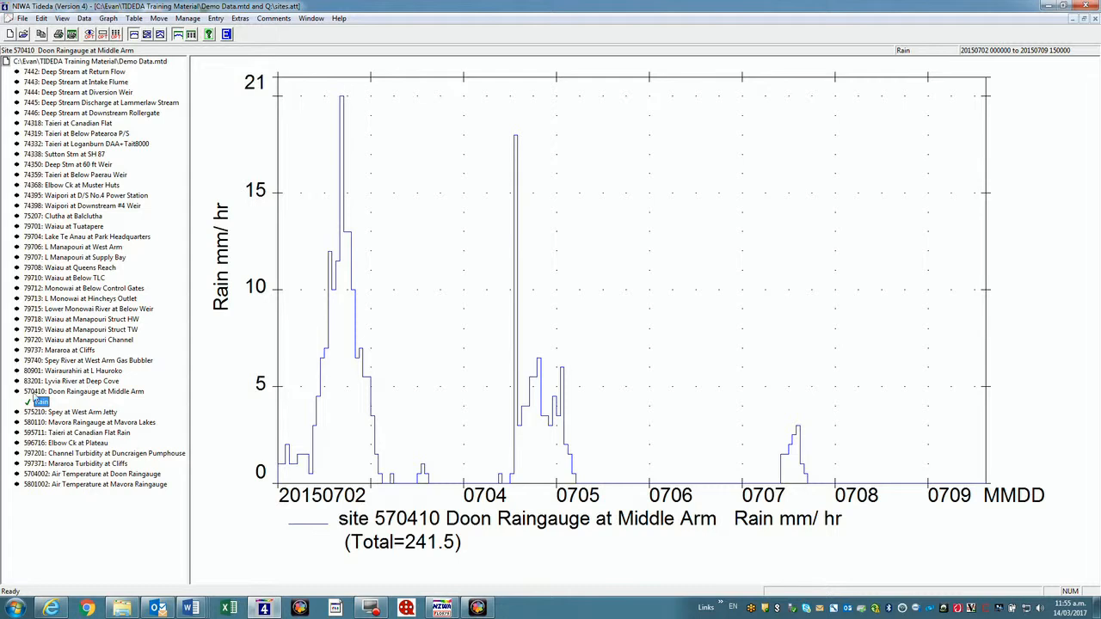
Graph the Doon air temperature series and begin a new graph over time
{"action": "left_click", "coordinate": [38, 476]}
{"action": "left_click", "coordinate": [42, 474]}
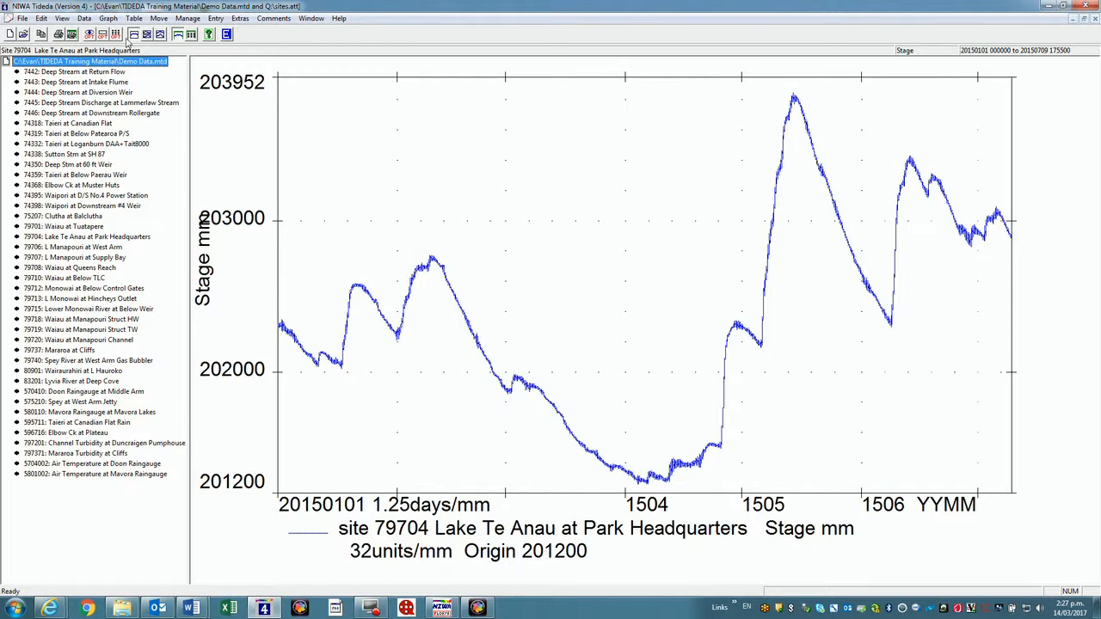
{"action": "left_click", "coordinate": [108, 19]}
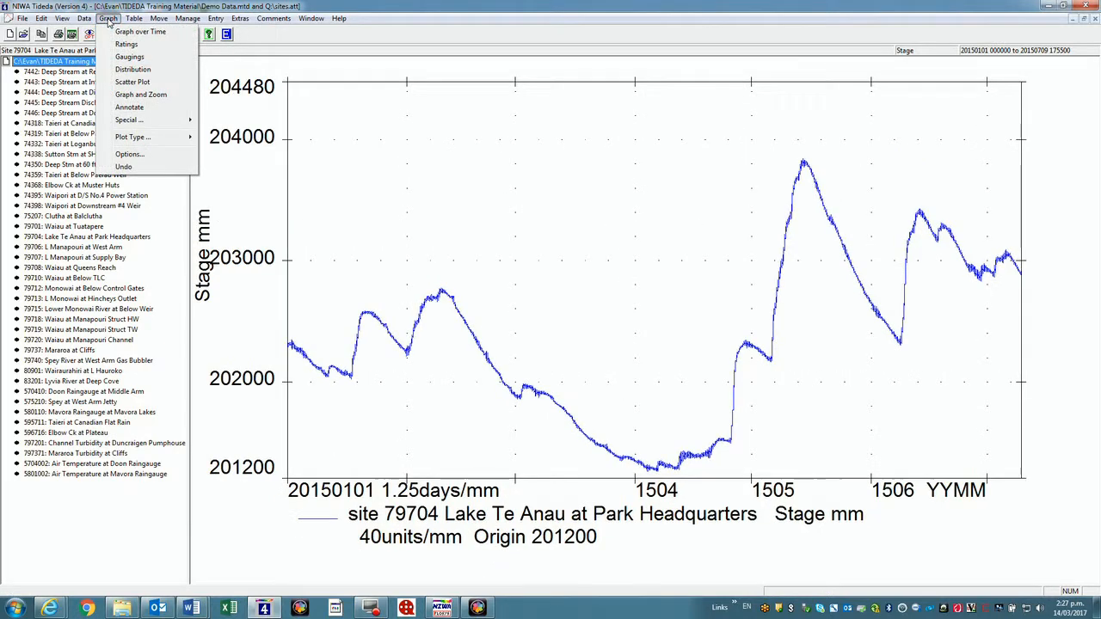
{"action": "left_click", "coordinate": [132, 32]}
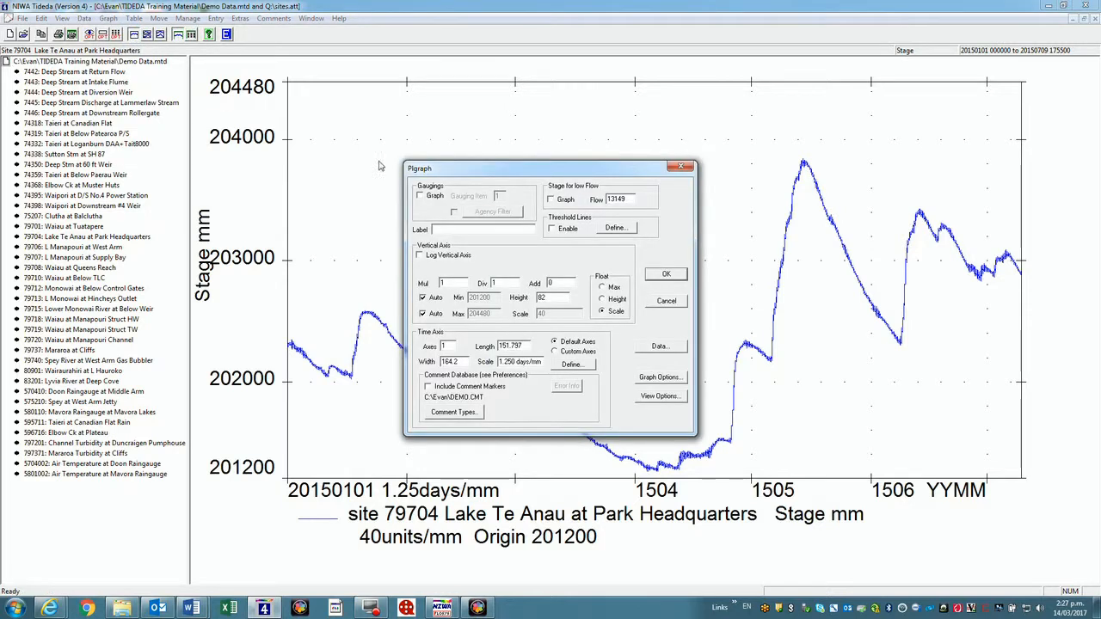
Set the graph label font size to 7 in Graph Options
{"action": "left_click", "coordinate": [641, 381]}
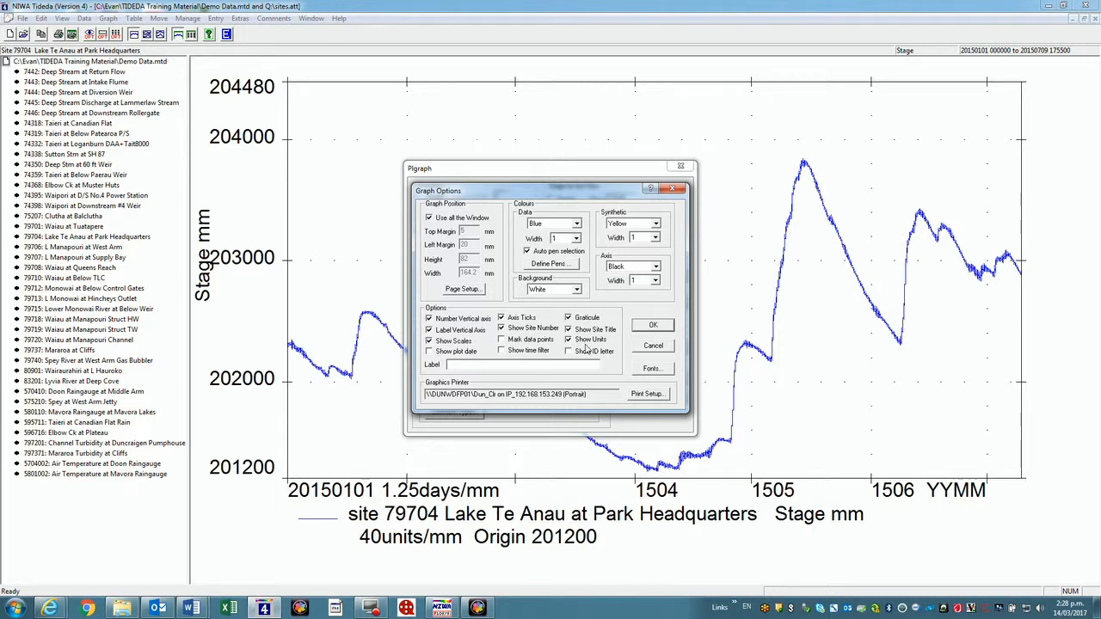
{"action": "left_click", "coordinate": [649, 370]}
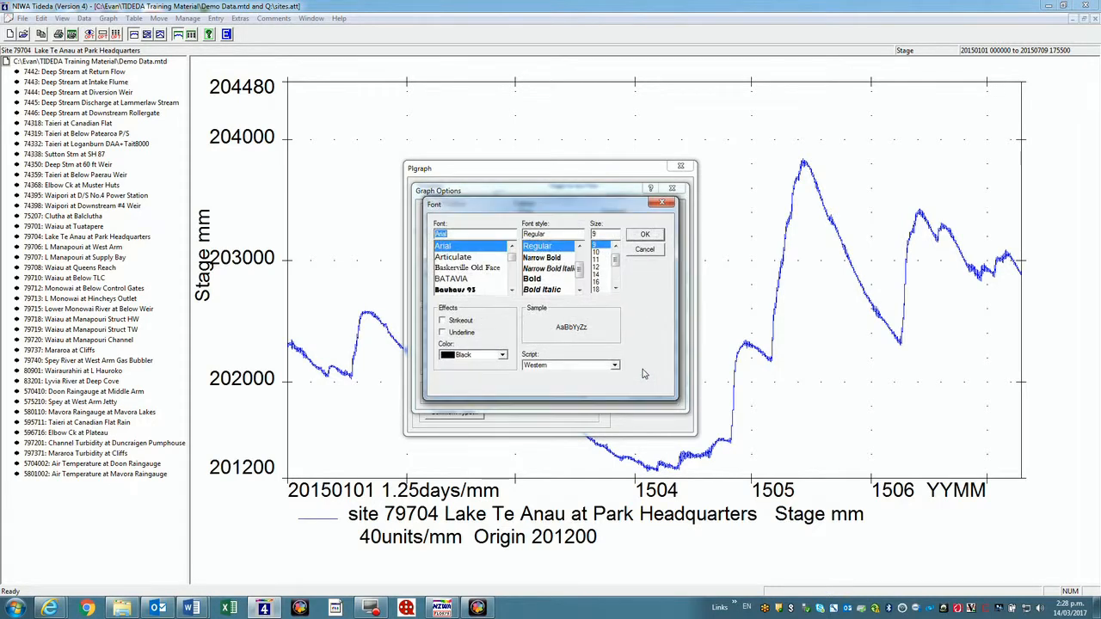
{"action": "left_click", "coordinate": [594, 245]}
{"action": "type", "text": "7"}
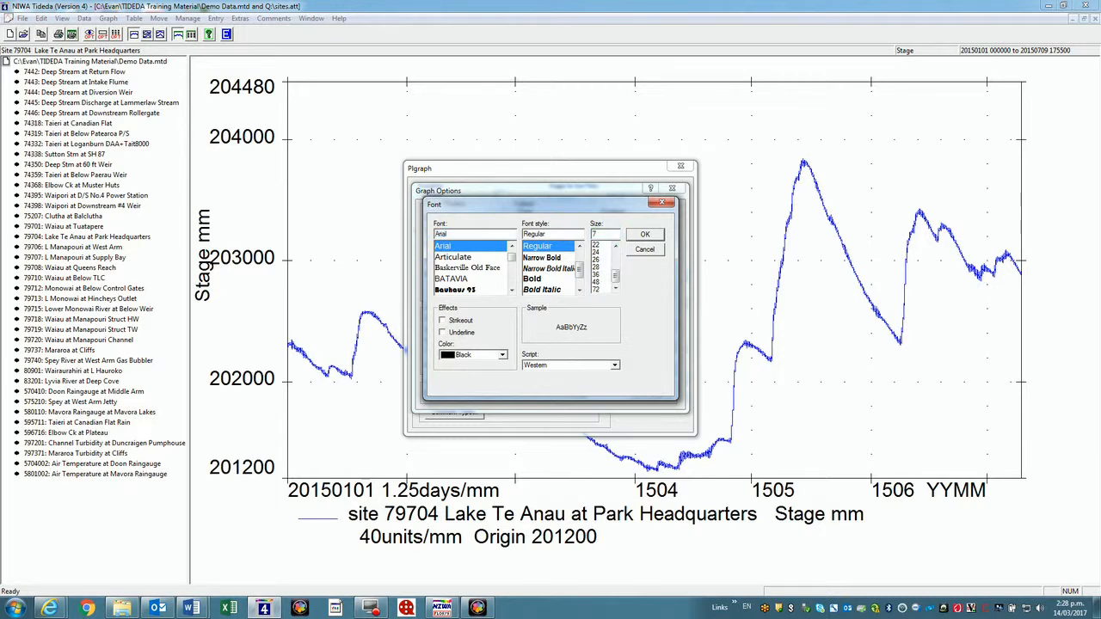
{"action": "left_click", "coordinate": [648, 236]}
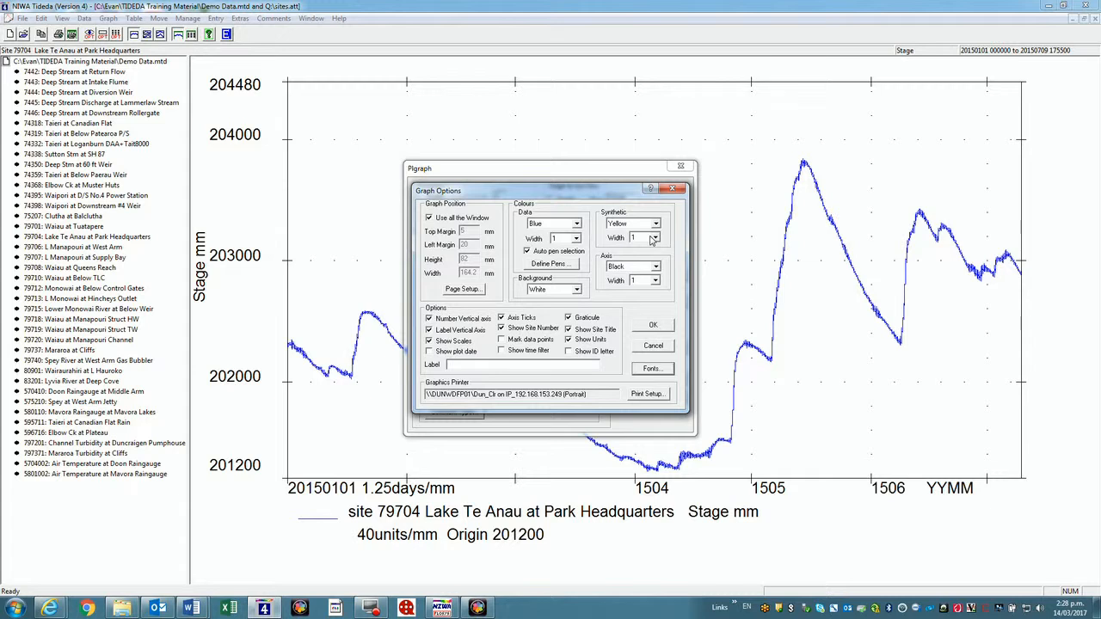
{"action": "left_click", "coordinate": [653, 325]}
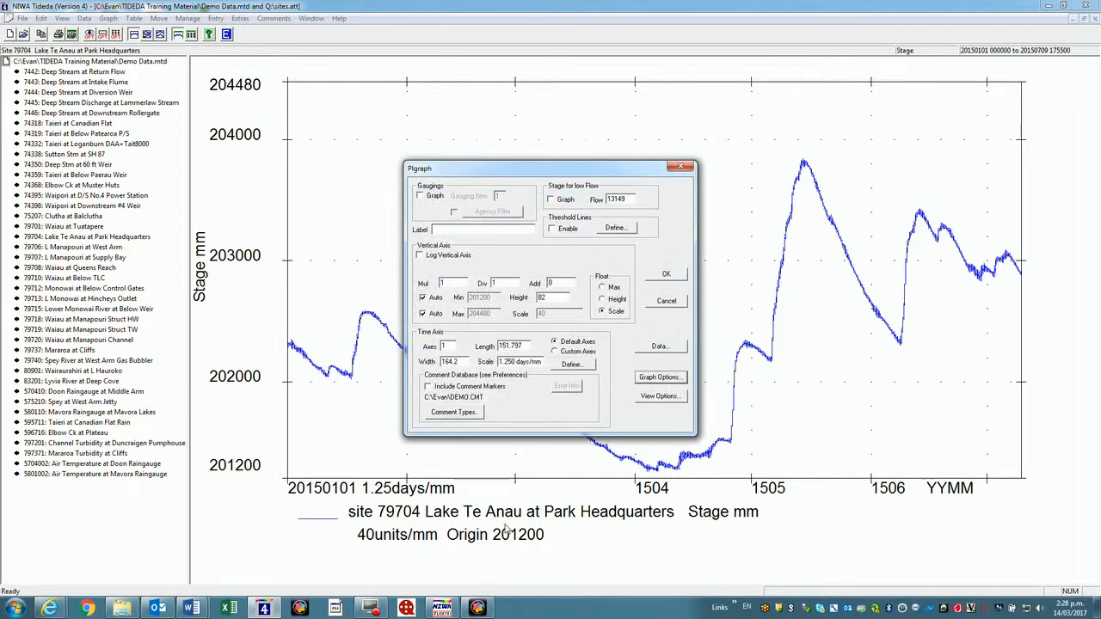
Redraw the Lake Te Anau graph with smaller labels and set plot type to Over Plot
{"action": "left_click", "coordinate": [668, 276]}
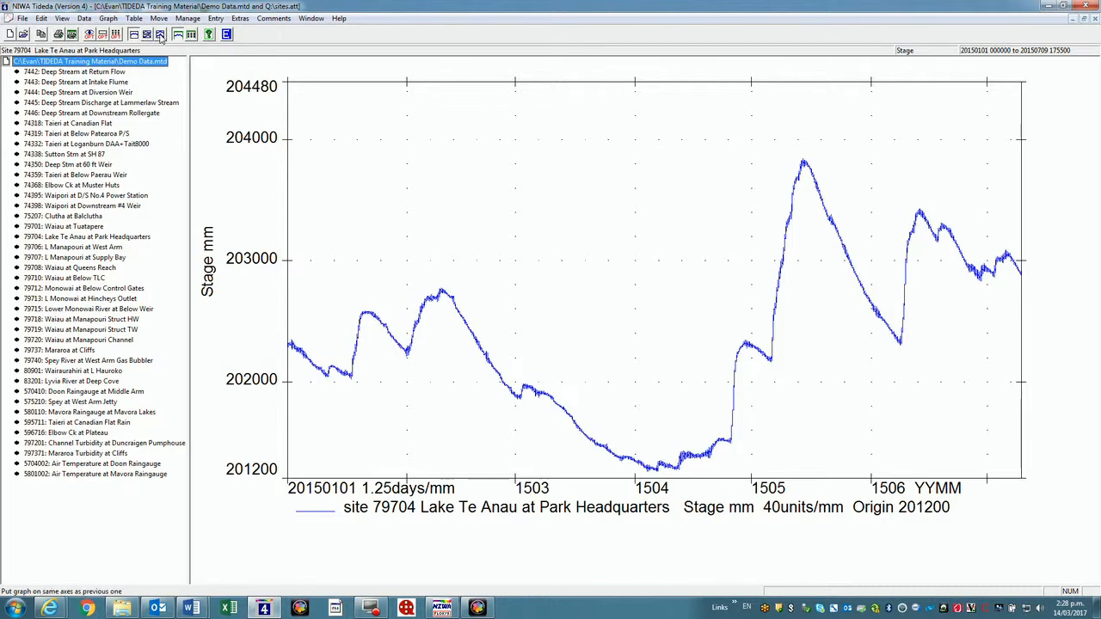
{"action": "left_click", "coordinate": [107, 19]}
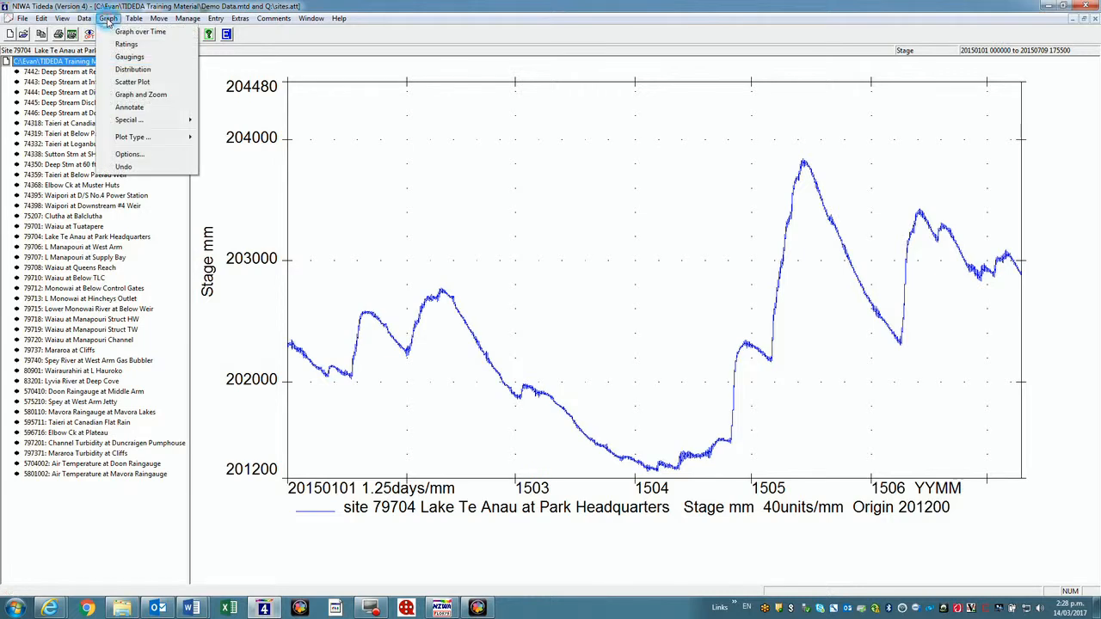
{"action": "mouse_move", "coordinate": [129, 141]}
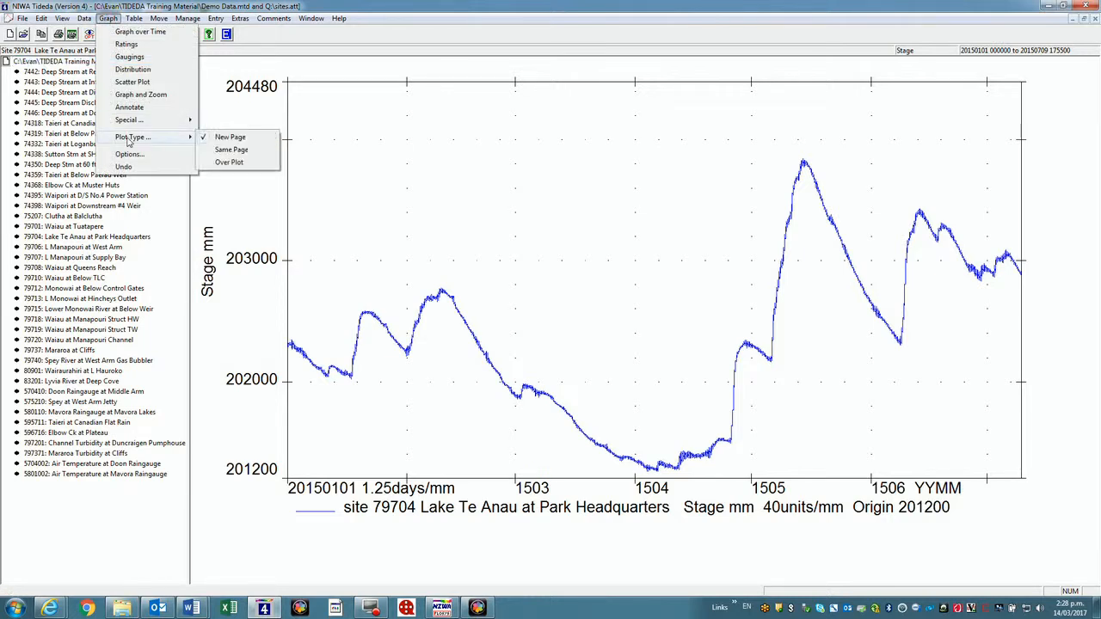
{"action": "left_click", "coordinate": [227, 163]}
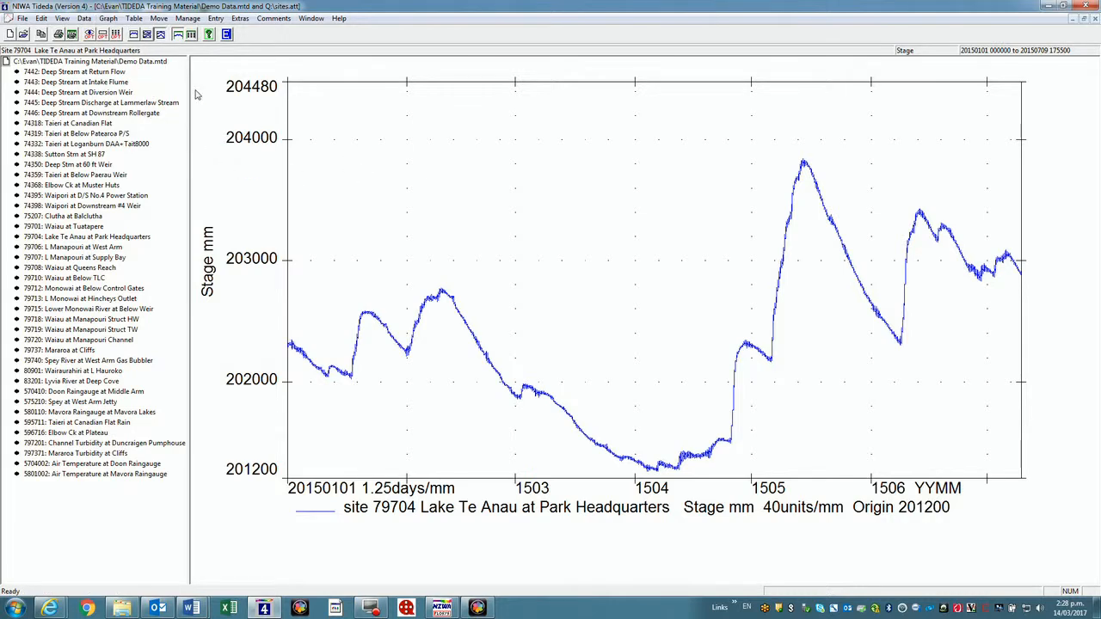
Start a new graph over time using site 79706, L Manapouri at West Arm
{"action": "left_click", "coordinate": [107, 19]}
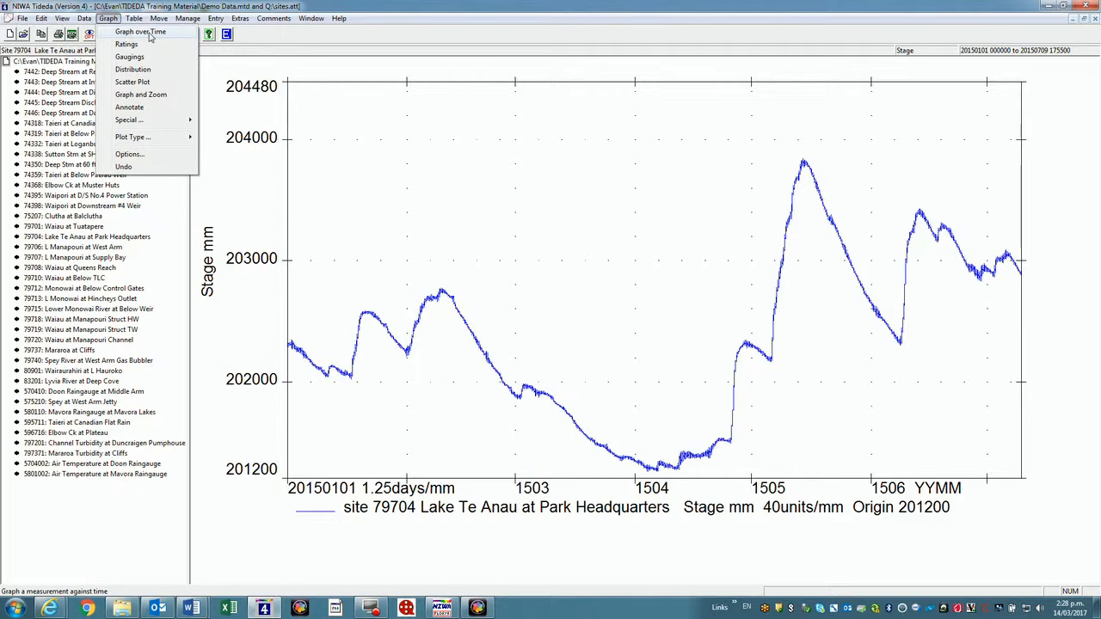
{"action": "left_click", "coordinate": [144, 32]}
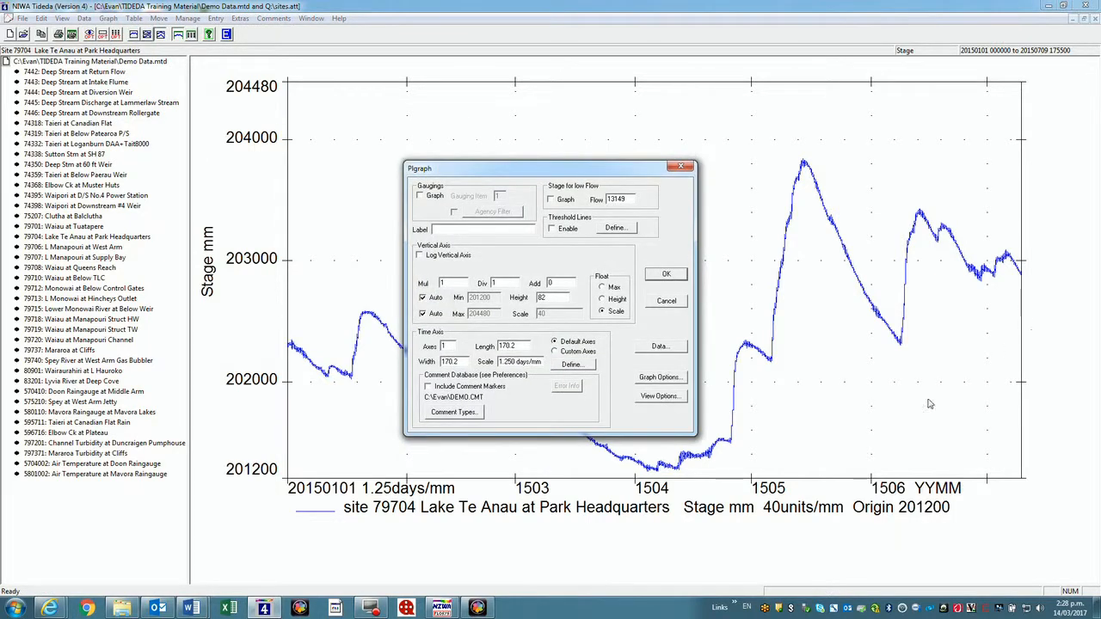
{"action": "left_click", "coordinate": [659, 349]}
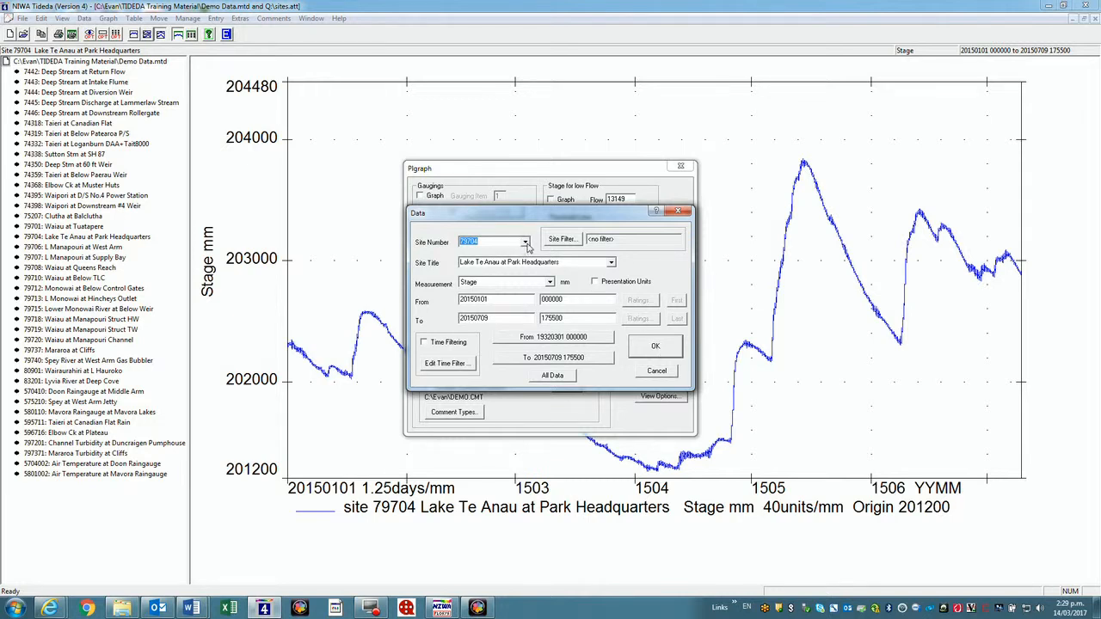
{"action": "left_click", "coordinate": [524, 244]}
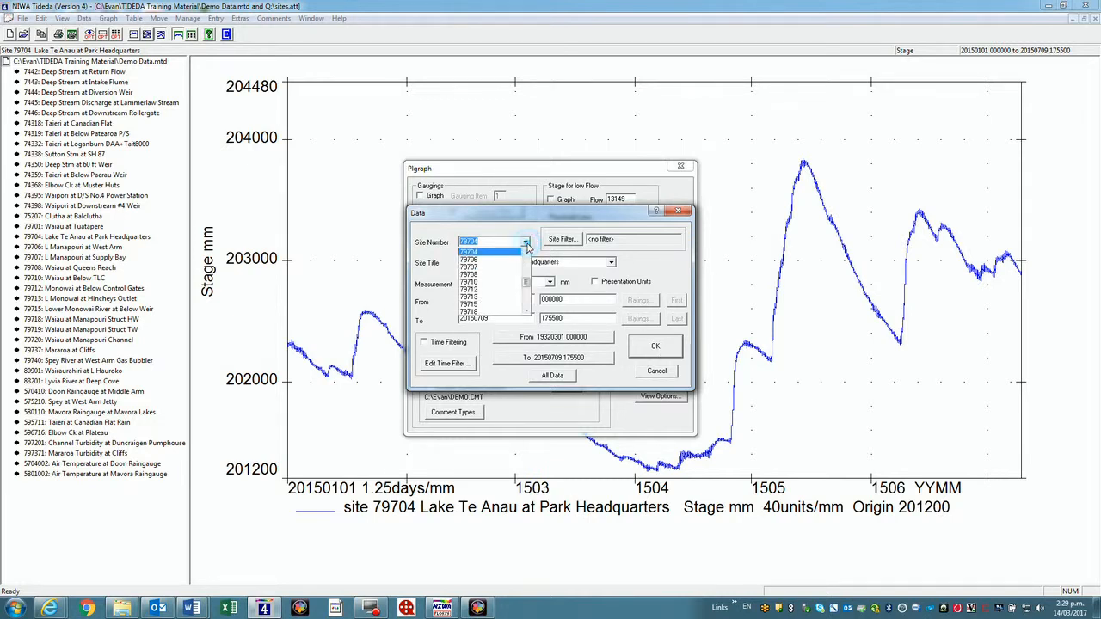
{"action": "left_click", "coordinate": [489, 262]}
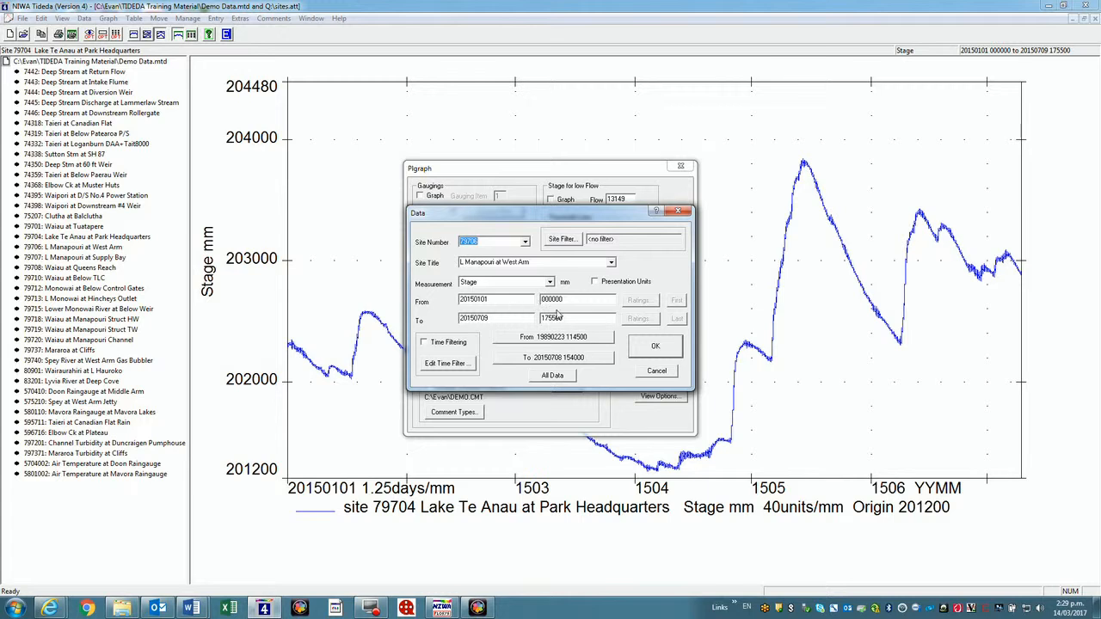
{"action": "left_click", "coordinate": [653, 351]}
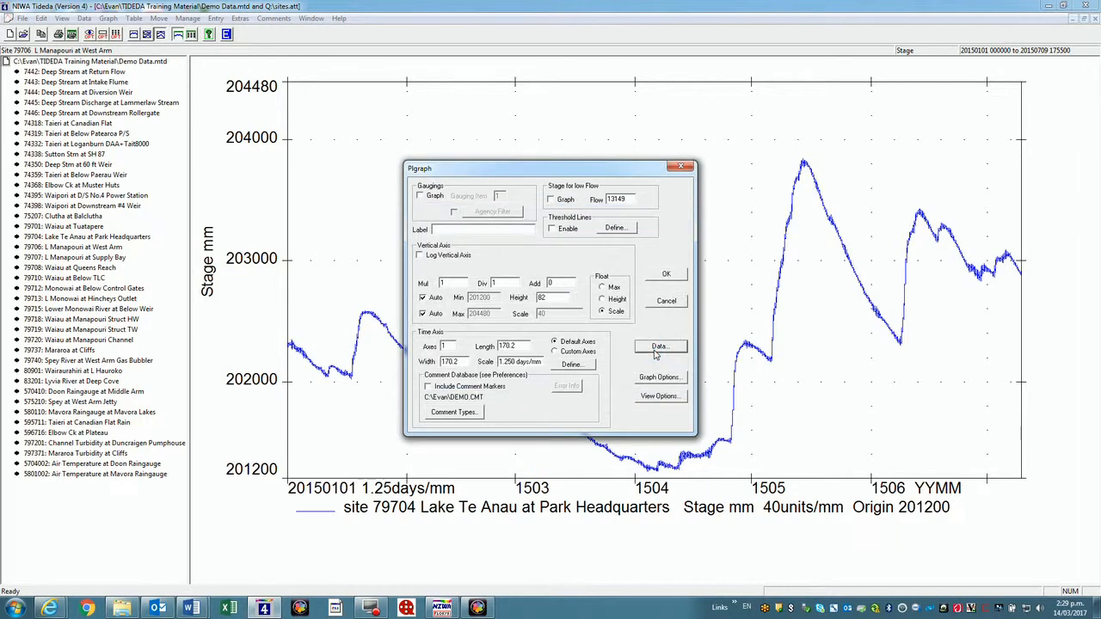
Set the data line colour to Red and plot it over the Lake Te Anau graph
{"action": "left_click", "coordinate": [658, 377]}
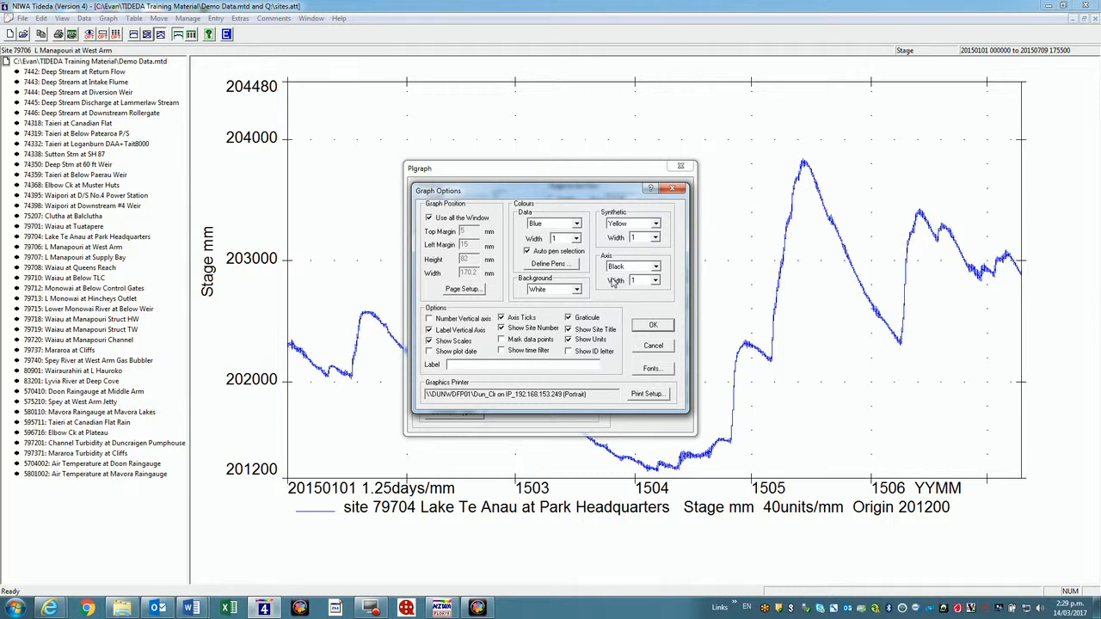
{"action": "left_click", "coordinate": [577, 223]}
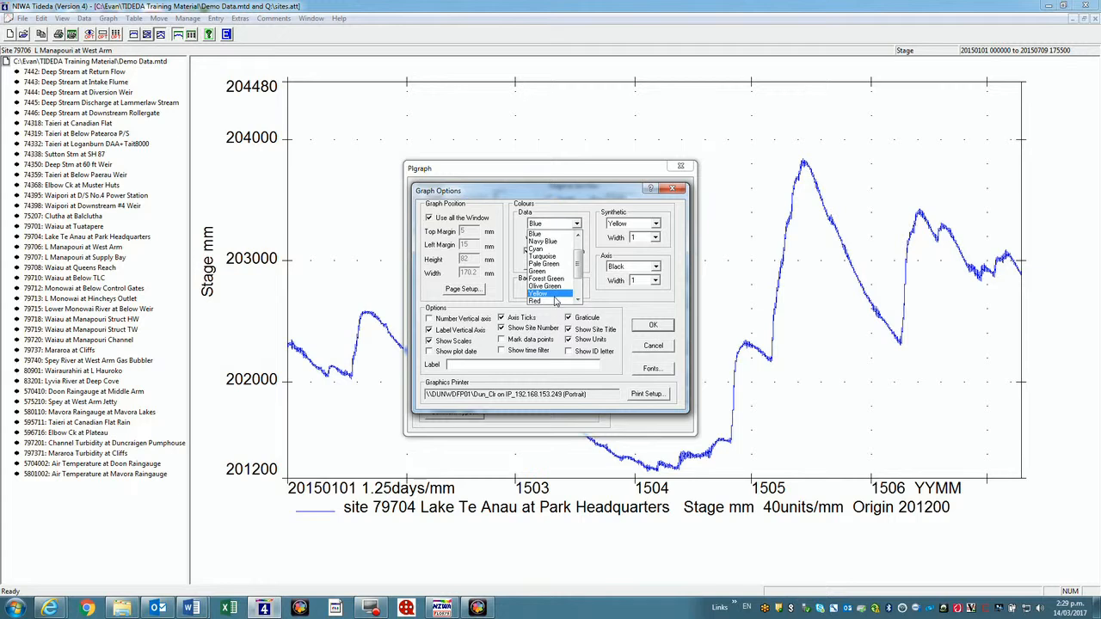
{"action": "left_click", "coordinate": [554, 301]}
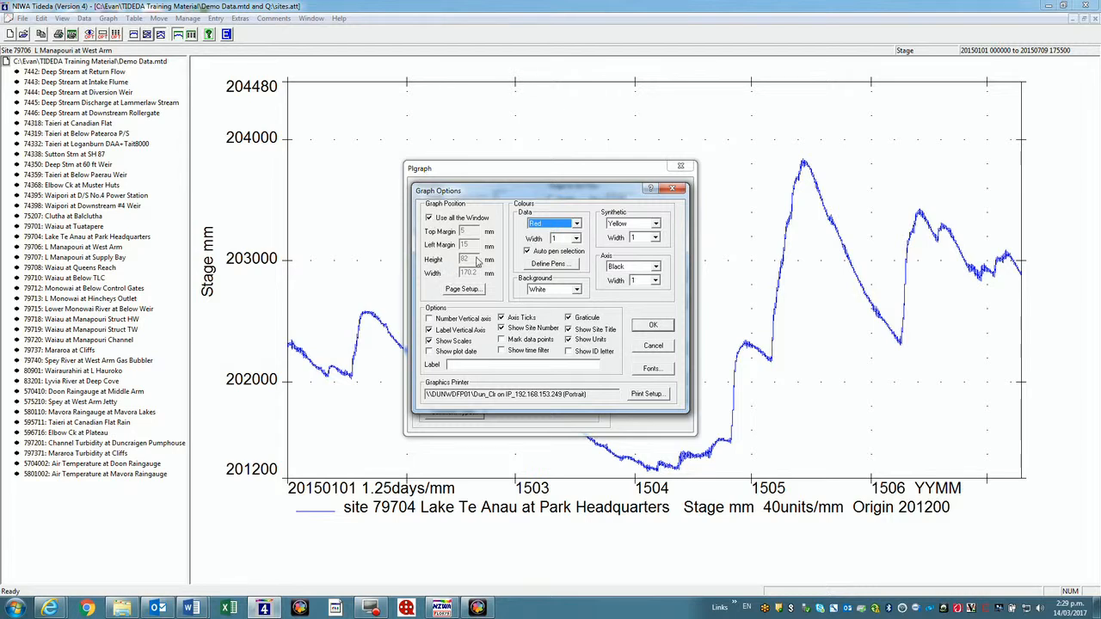
{"action": "left_click", "coordinate": [653, 330]}
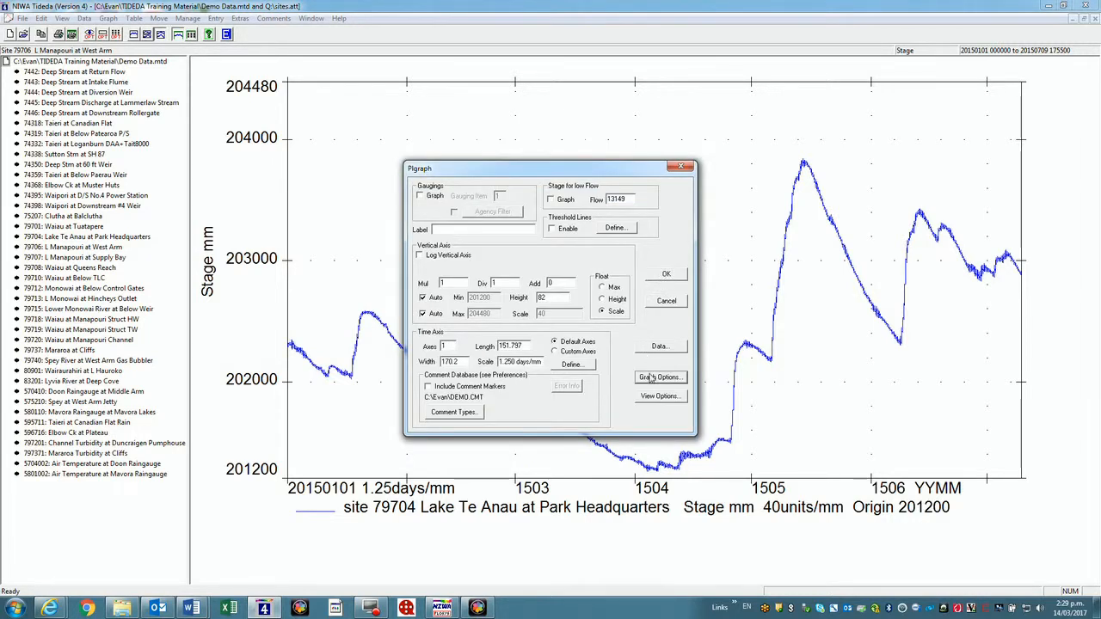
{"action": "left_click", "coordinate": [666, 276]}
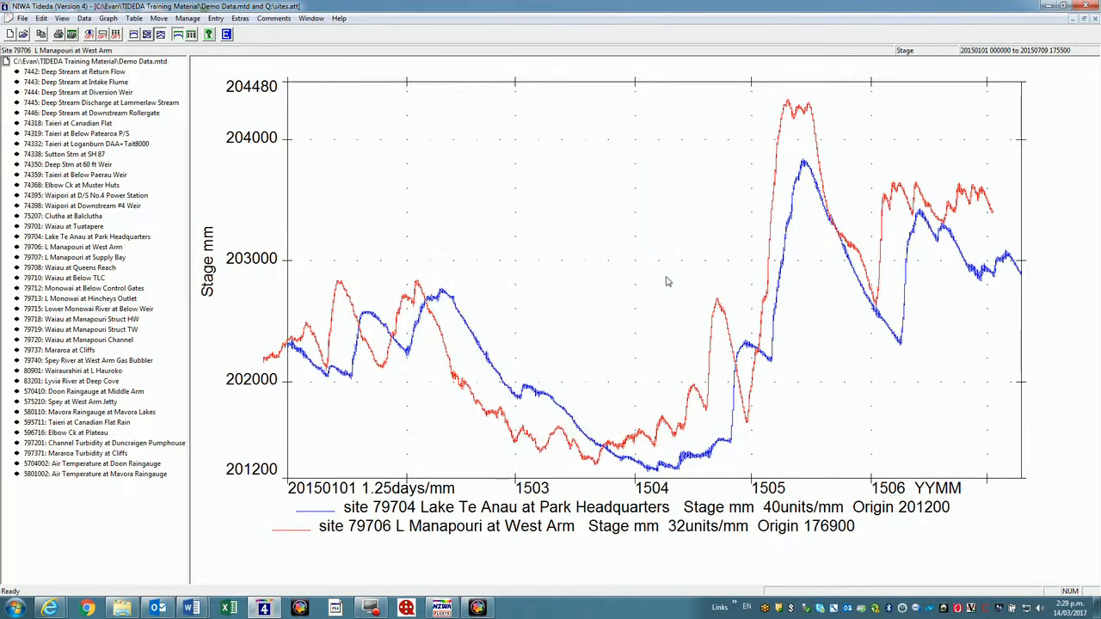